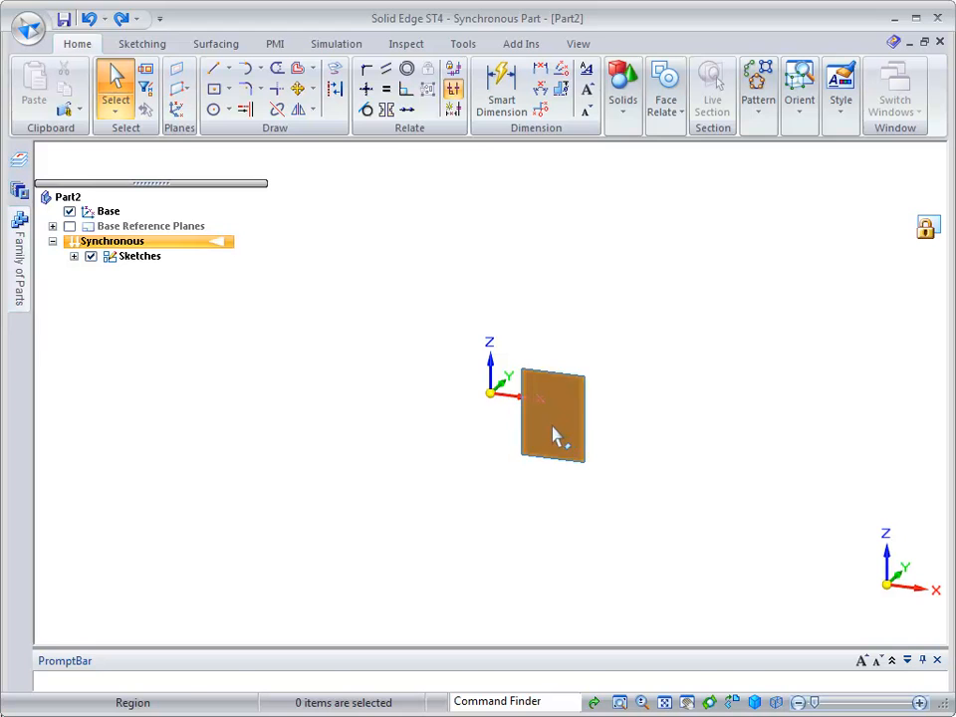
Extrude the rectangle about 4.09 in into a block and widen it by moving its right side face outward about 2.1 in
{"action": "left_click", "coordinate": [532, 444]}
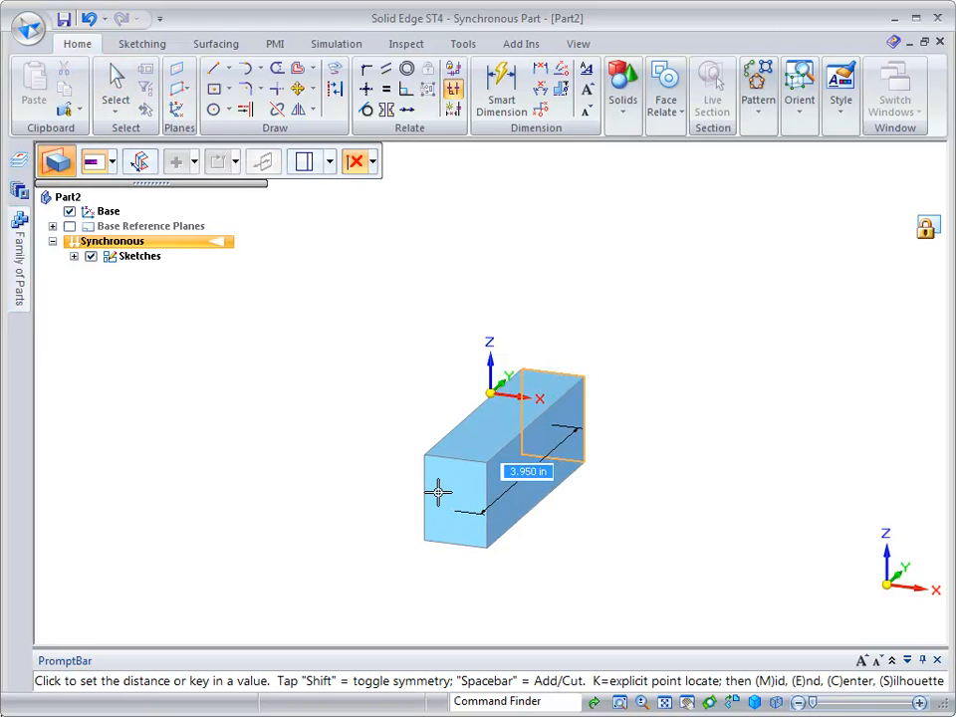
{"action": "left_click", "coordinate": [438, 492]}
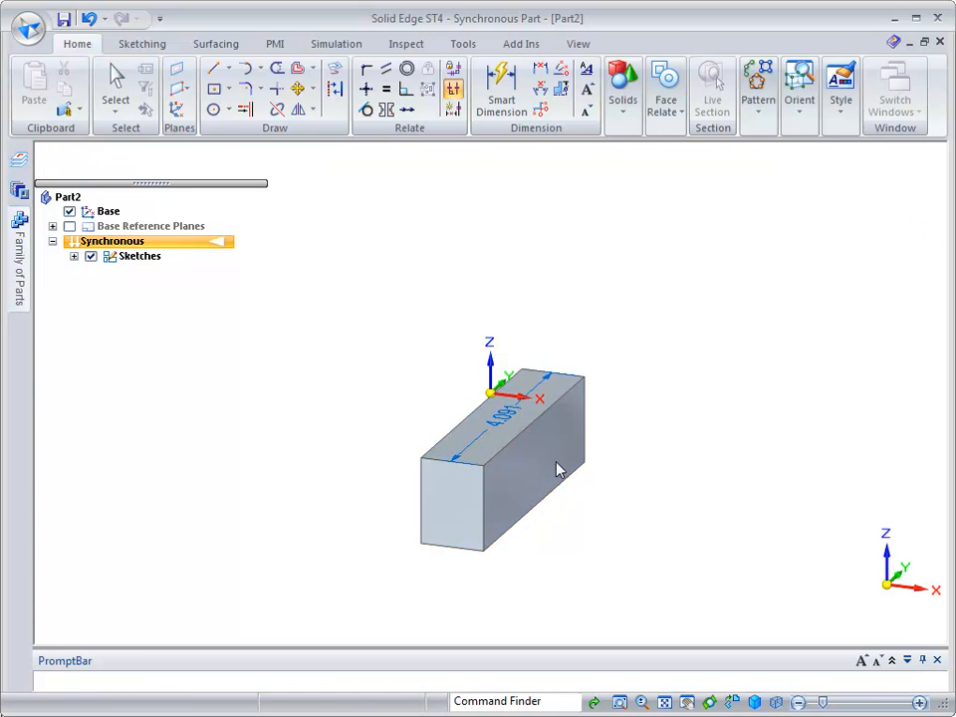
{"action": "left_click", "coordinate": [528, 489]}
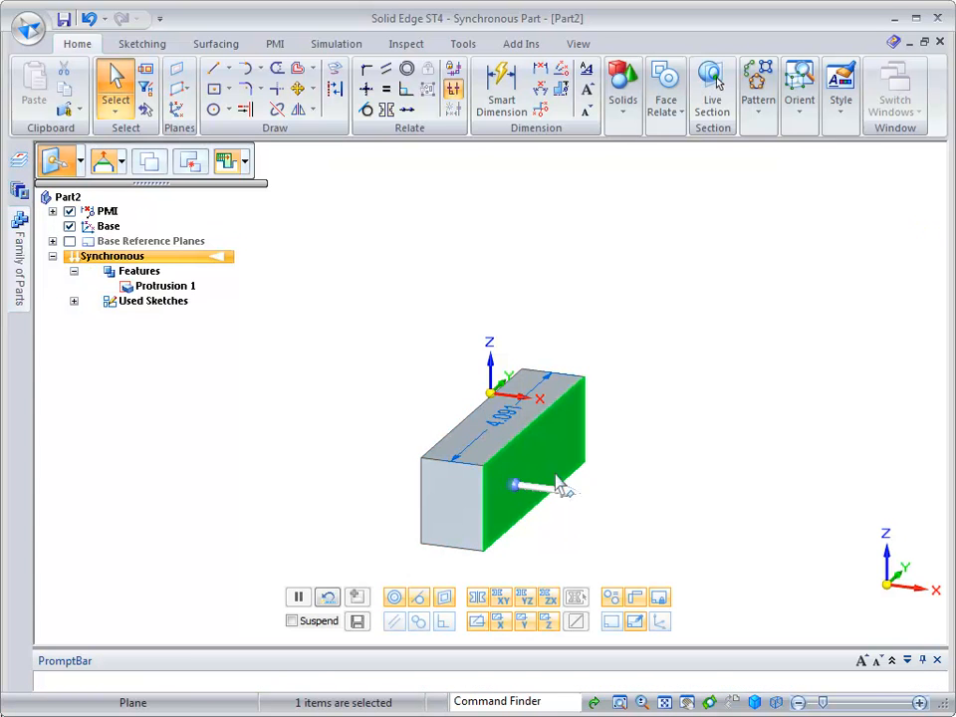
{"action": "left_click", "coordinate": [572, 504]}
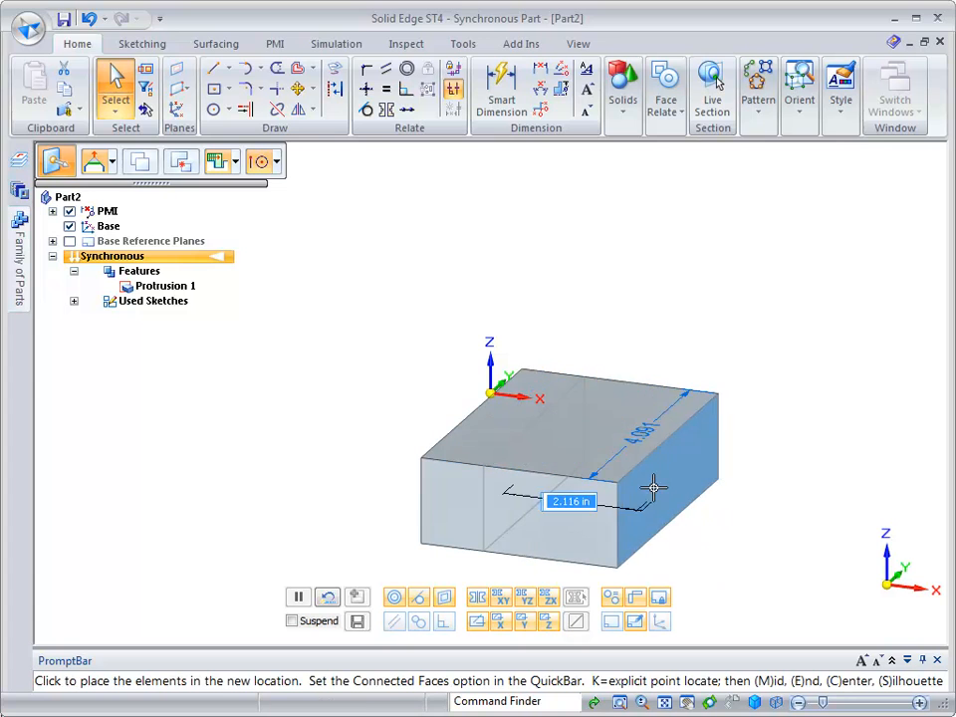
{"action": "left_click", "coordinate": [654, 487]}
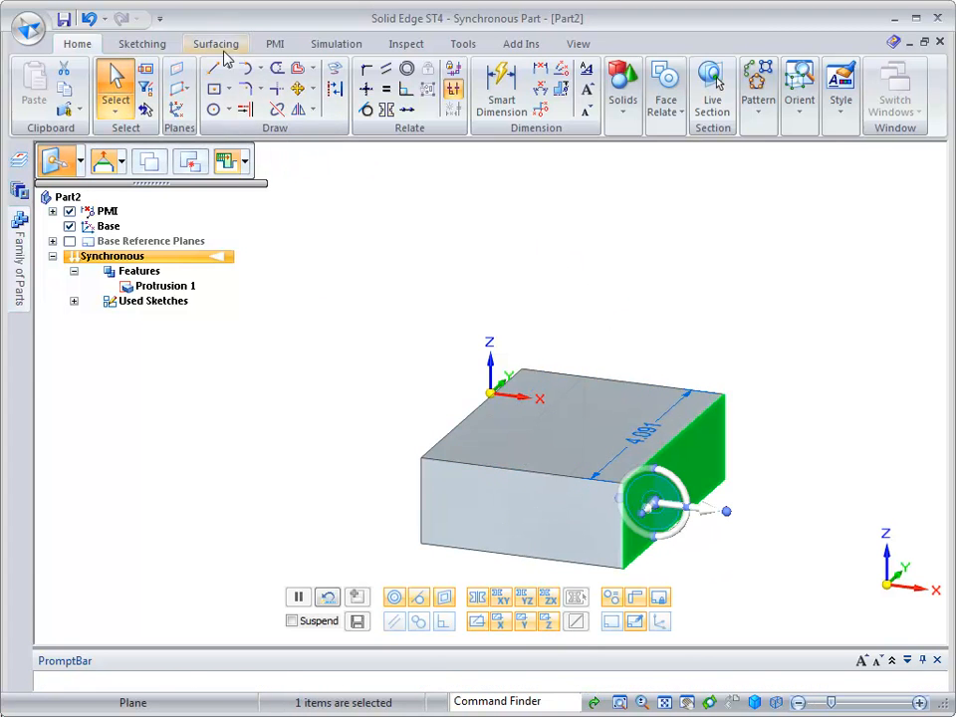
Draw a two-point rectangle on the block's front face, starting on the top edge and ending above the bottom edge
{"action": "left_click", "coordinate": [228, 90]}
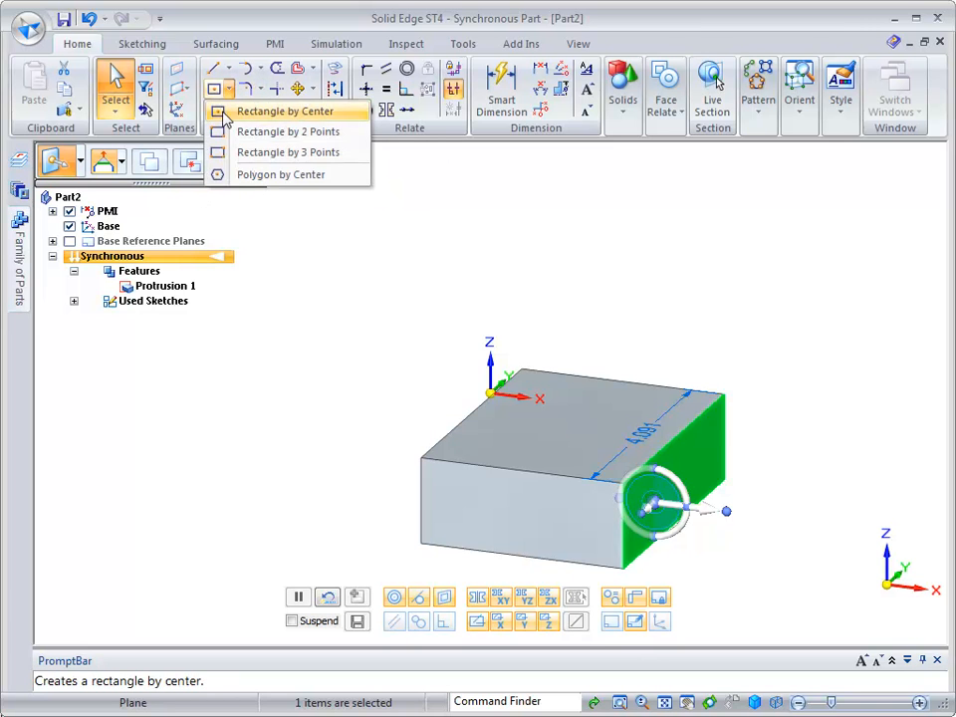
{"action": "left_click", "coordinate": [232, 135]}
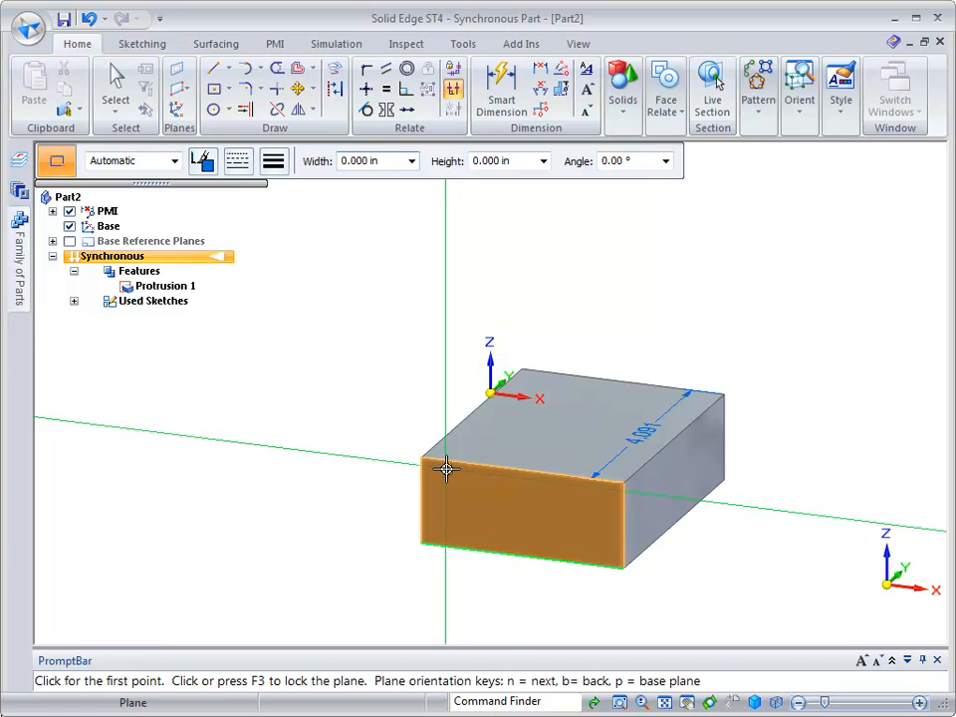
{"action": "key", "text": "F3"}
{"action": "left_click", "coordinate": [458, 463]}
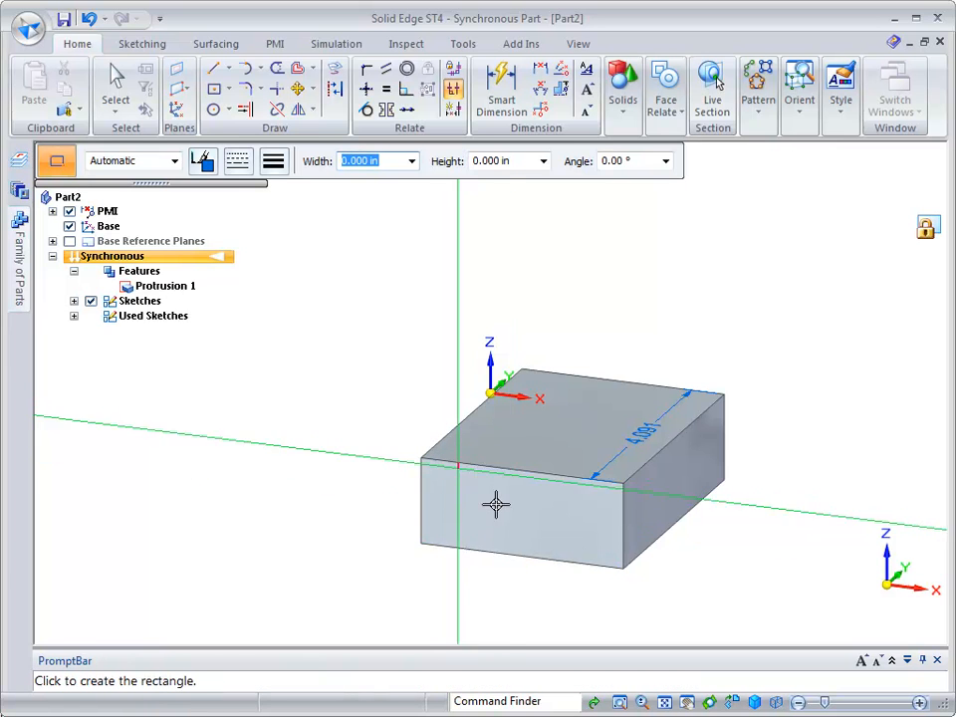
{"action": "left_click", "coordinate": [575, 542]}
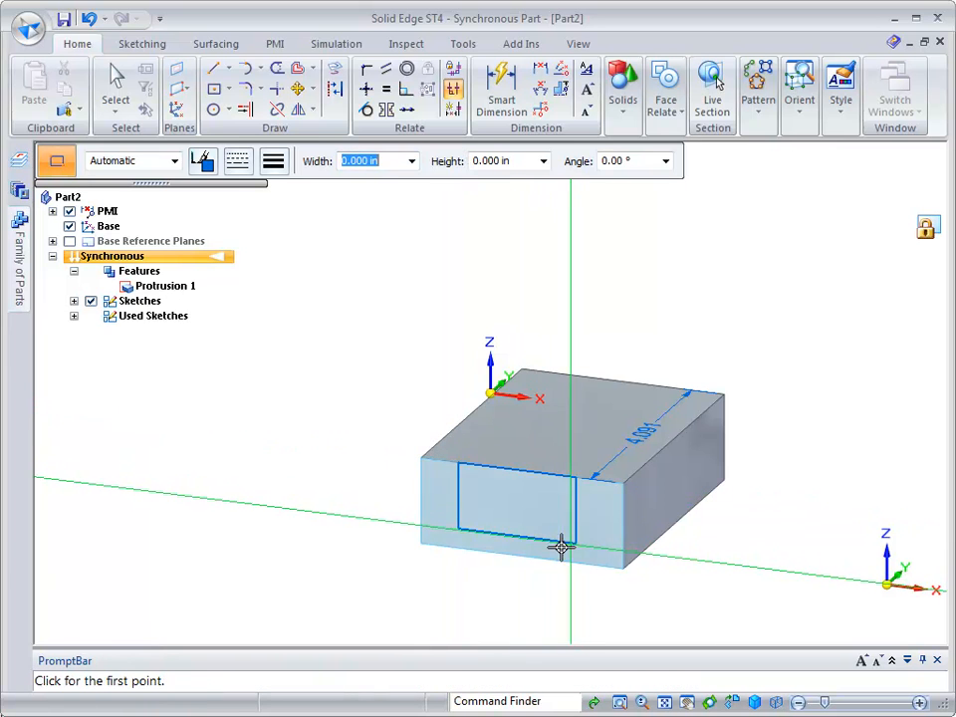
{"action": "key", "text": "Escape"}
Extrude the front-face rectangle into the block as a cutout about 2.57 in deep, open at the top
{"action": "left_click", "coordinate": [488, 503]}
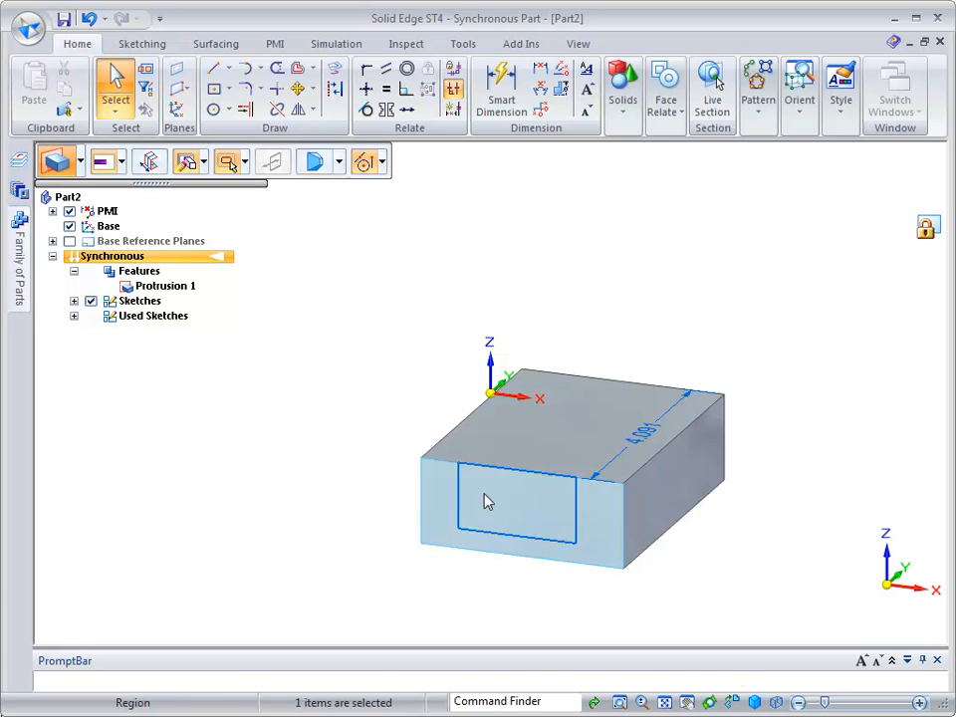
{"action": "left_click", "coordinate": [470, 513]}
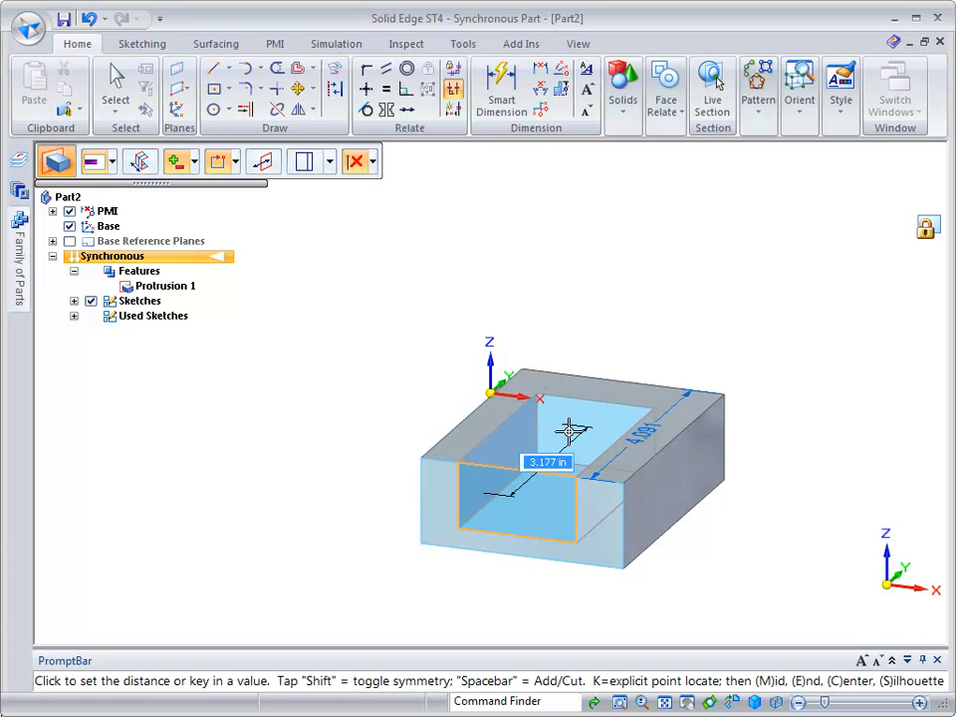
{"action": "left_click", "coordinate": [552, 441]}
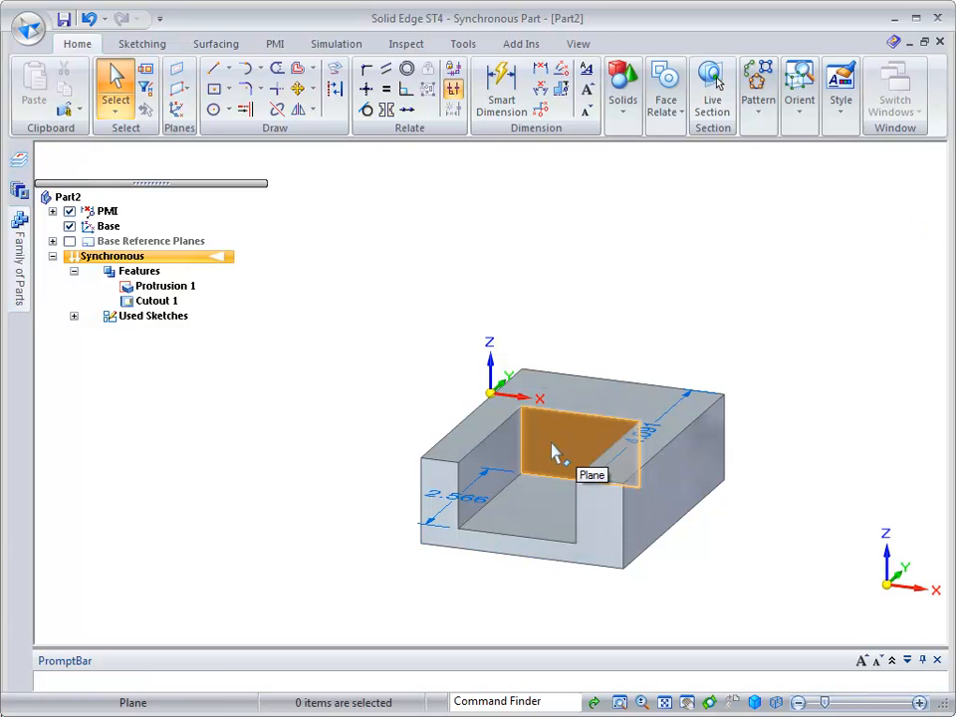
Draw two circles side by side on the block's top face behind the cutout, the one nearer the origin about 0.4 in in diameter
{"action": "mouse_move", "coordinate": [378, 384]}
{"action": "middle_mouse_down"}
{"action": "mouse_move", "coordinate": [611, 386]}
{"action": "mouse_move", "coordinate": [594, 384]}
{"action": "middle_mouse_up"}
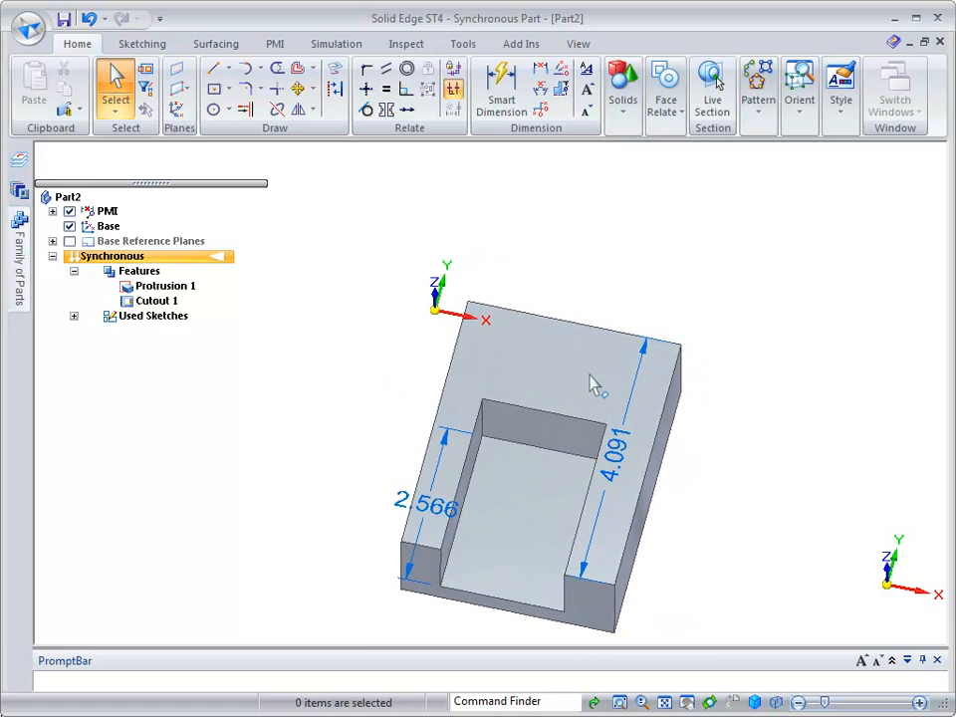
{"action": "left_click", "coordinate": [213, 108]}
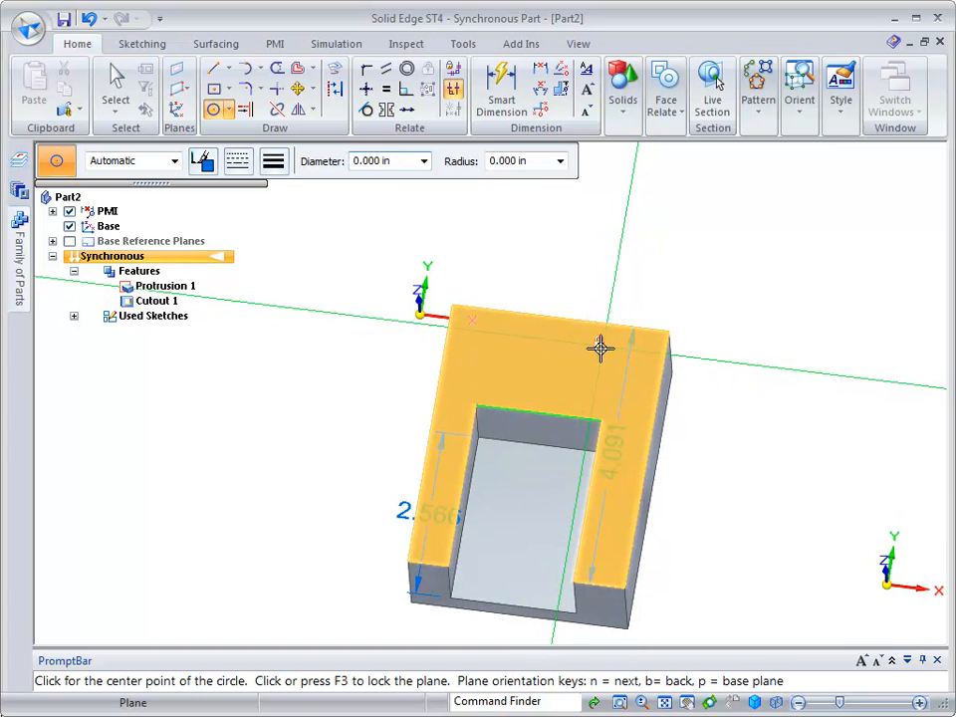
{"action": "key", "text": "F3"}
{"action": "left_click_drag", "start_coordinate": [598, 368], "coordinate": [611, 398]}
{"action": "middle_click_drag", "start_coordinate": [538, 439], "coordinate": [534, 424]}
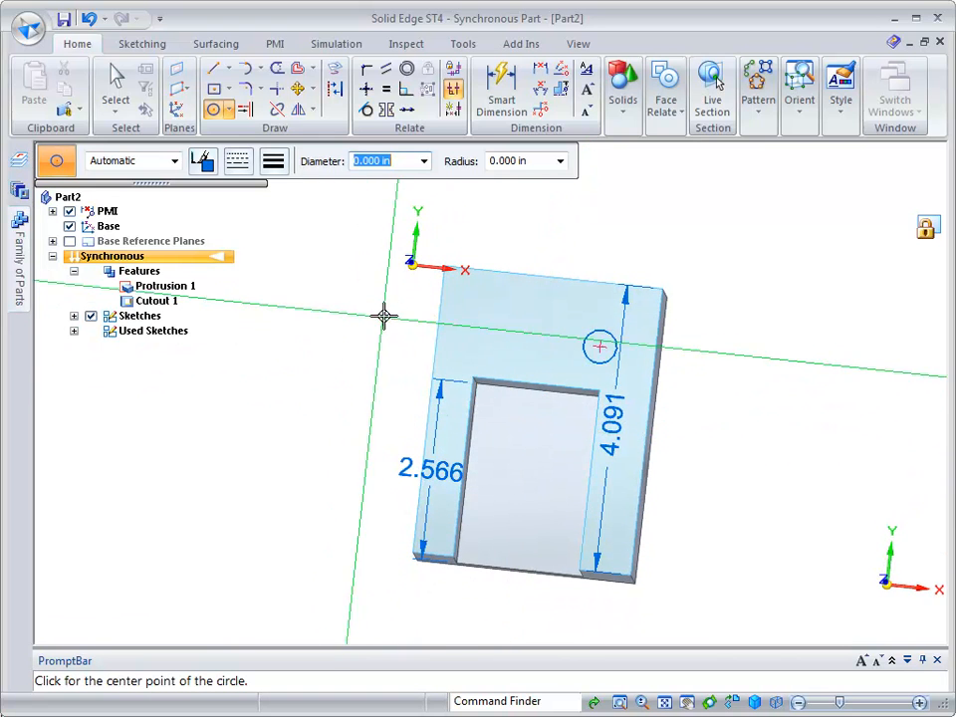
{"action": "left_click_drag", "start_coordinate": [495, 342], "coordinate": [506, 362]}
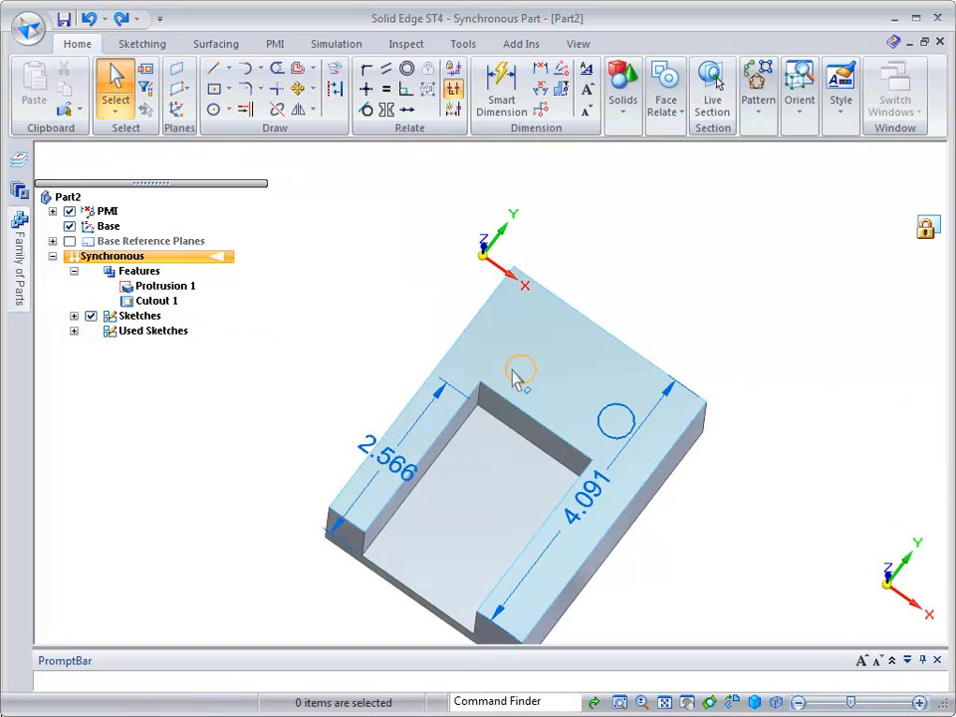
Enlarge the circle nearer the origin to about 0.63 in diameter and shift it slightly towards the back edge
{"action": "left_click", "coordinate": [517, 374]}
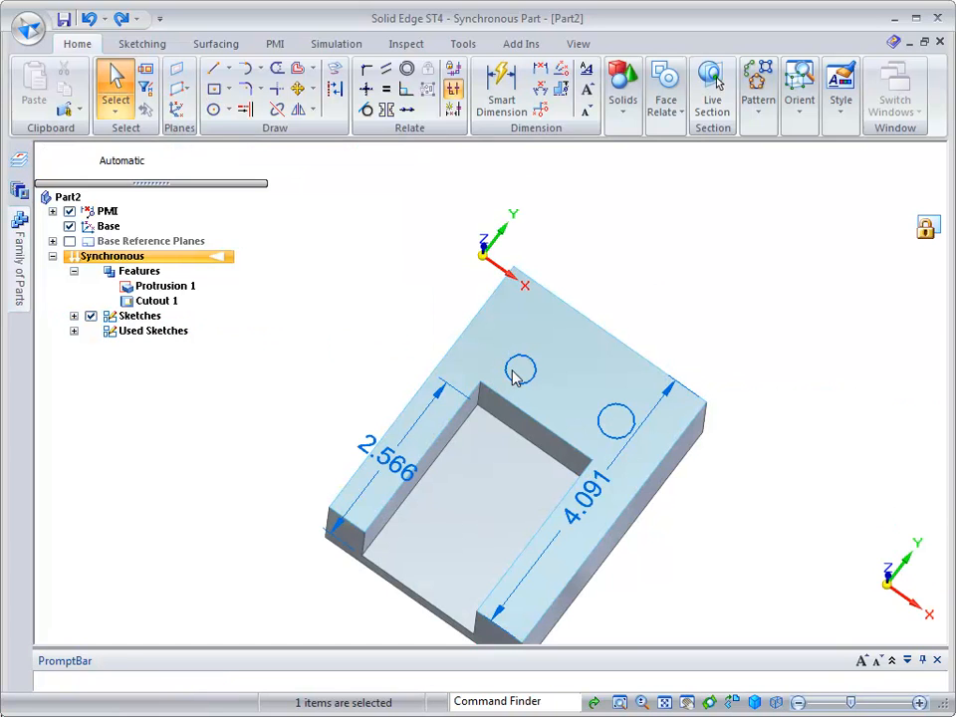
{"action": "key", "text": "Home"}
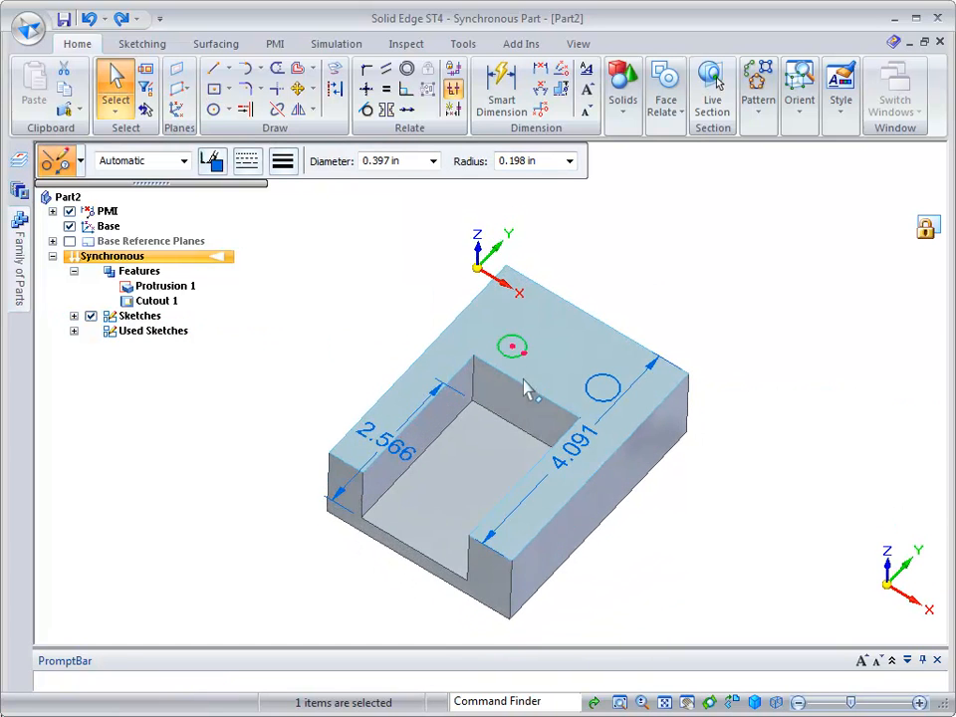
{"action": "left_click", "coordinate": [626, 281]}
{"action": "left_click", "coordinate": [505, 359]}
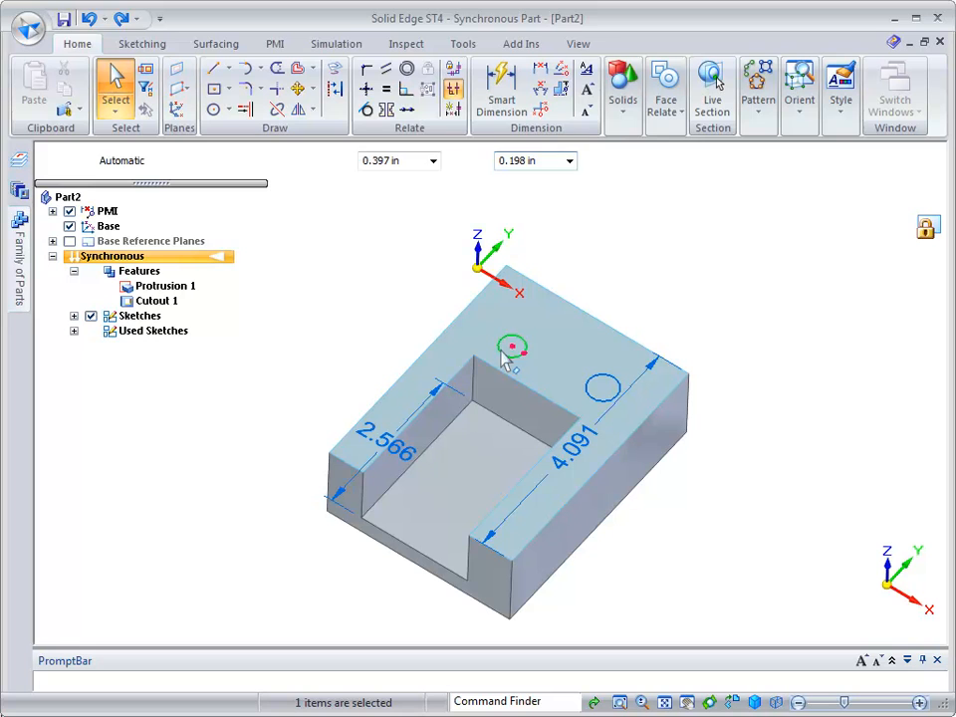
{"action": "mouse_move", "coordinate": [523, 350]}
{"action": "left_mouse_down"}
{"action": "mouse_move", "coordinate": [540, 370]}
{"action": "mouse_move", "coordinate": [526, 352]}
{"action": "mouse_move", "coordinate": [541, 328]}
{"action": "mouse_move", "coordinate": [521, 332]}
{"action": "mouse_move", "coordinate": [520, 343]}
{"action": "mouse_move", "coordinate": [529, 339]}
{"action": "left_mouse_up"}
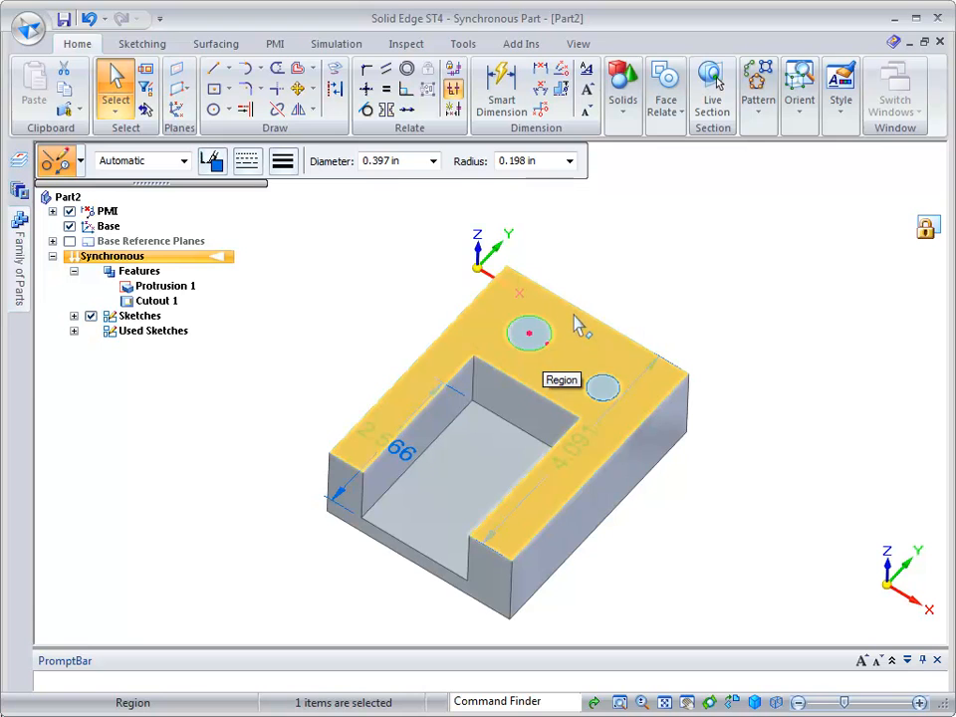
{"action": "key", "text": "Escape"}
Extrude the larger circle upward about 2.28 in to form a cylindrical post
{"action": "left_click", "coordinate": [547, 342]}
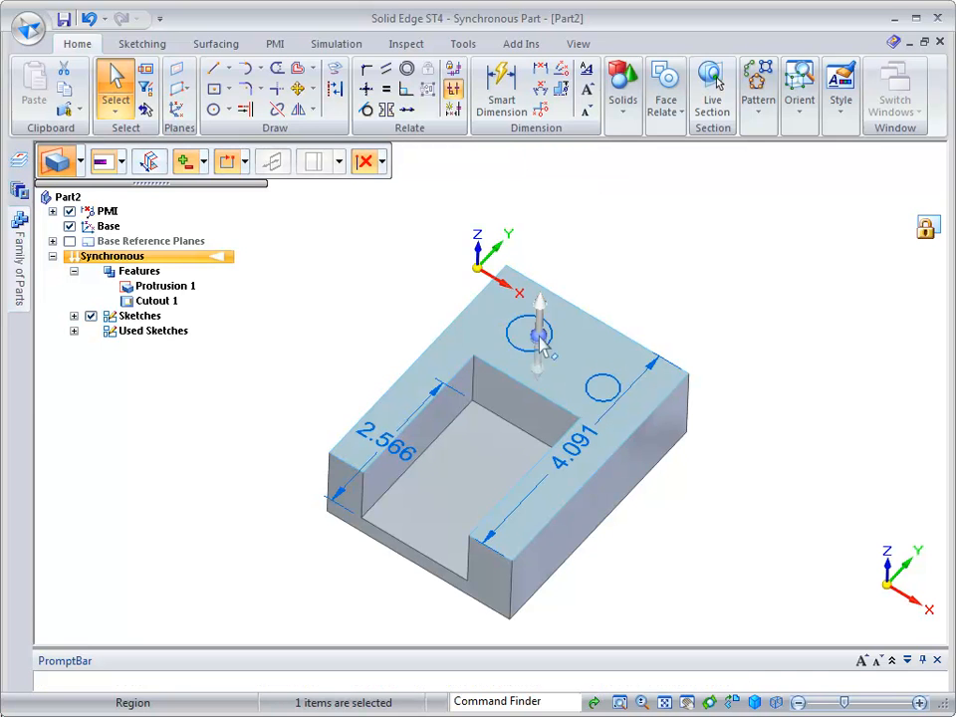
{"action": "left_click", "coordinate": [538, 330]}
{"action": "left_click", "coordinate": [539, 234]}
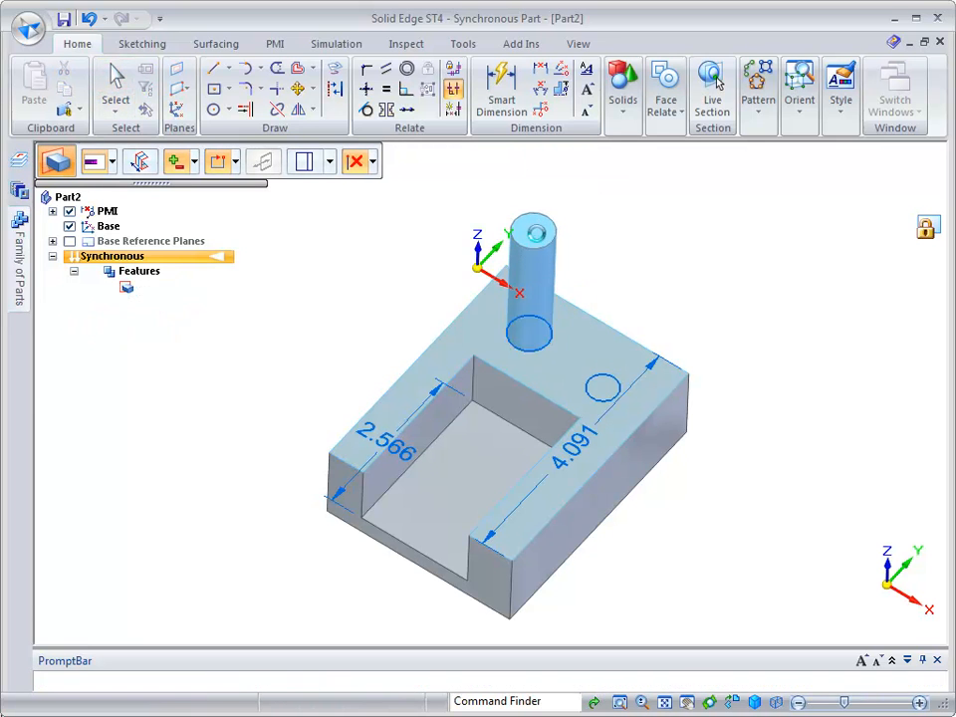
Extrude the smaller circle downward into the block to cut a hole about 0.87 in deep
{"action": "left_click", "coordinate": [608, 392]}
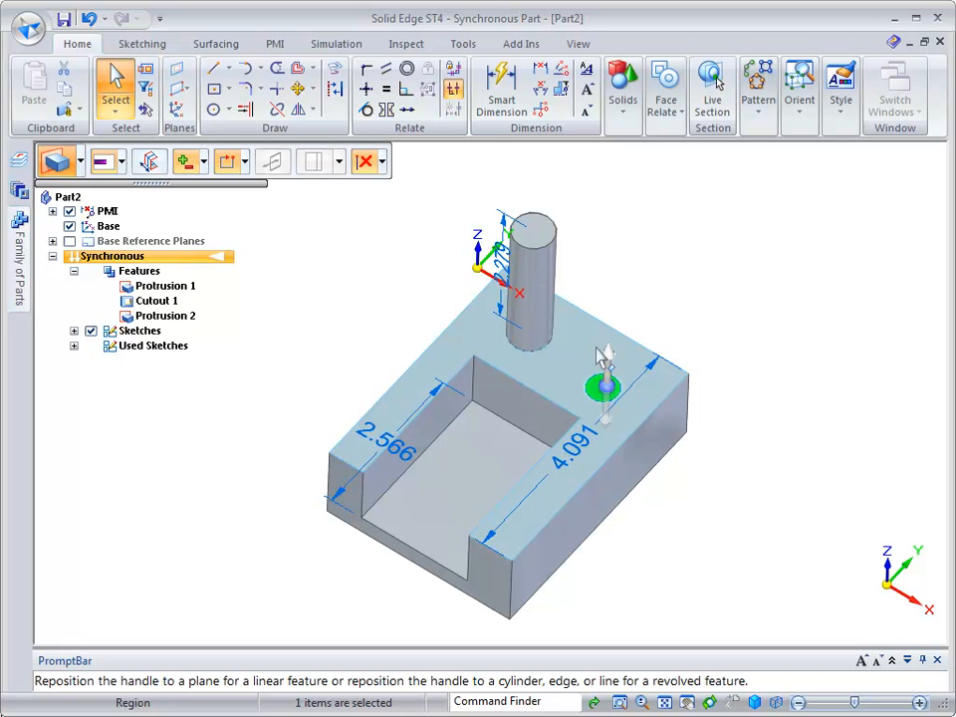
{"action": "left_click", "coordinate": [608, 364]}
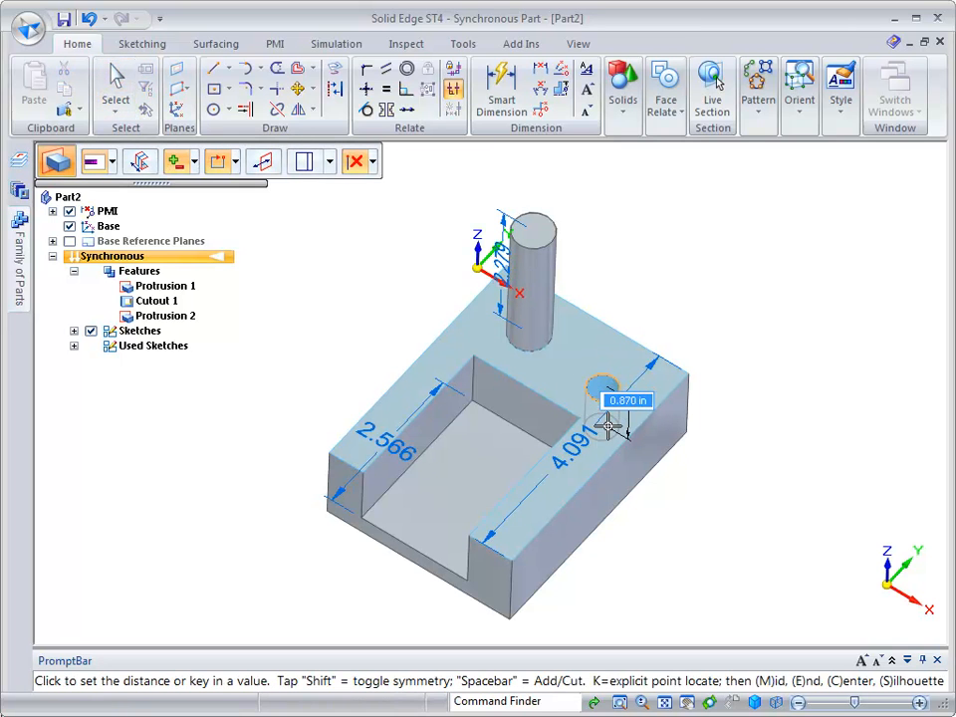
{"action": "left_click", "coordinate": [607, 427]}
Hide the Linear 3 and Linear 4 dimensions individually, and show Linear 4 again
{"action": "middle_click_drag", "start_coordinate": [703, 483], "coordinate": [703, 486]}
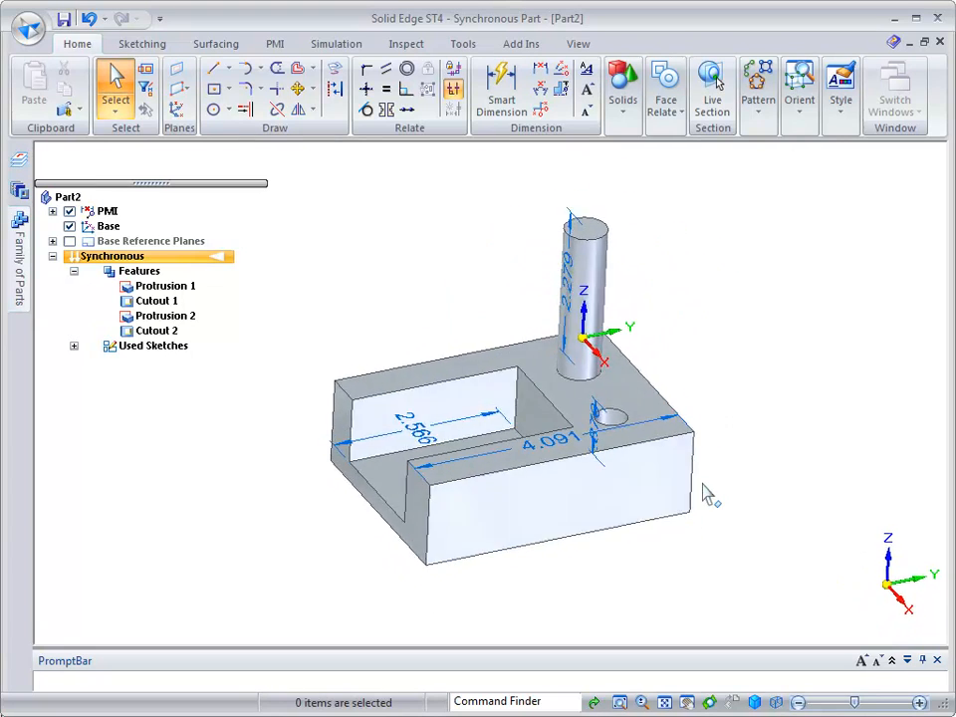
{"action": "middle_click_drag", "start_coordinate": [600, 397], "coordinate": [321, 373]}
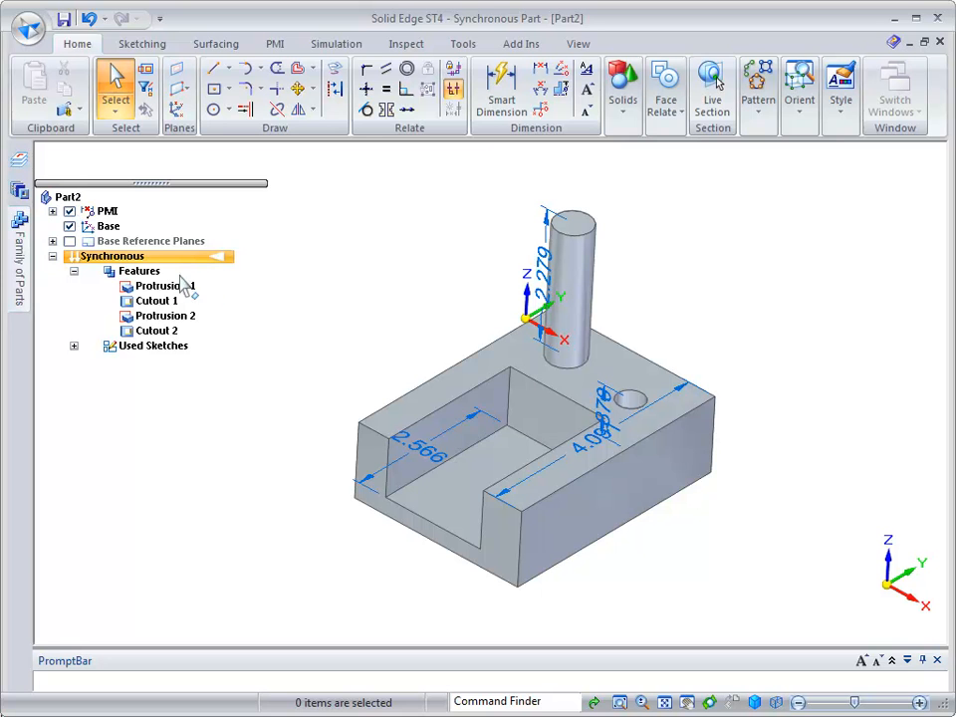
{"action": "middle_click_drag", "start_coordinate": [290, 320], "coordinate": [290, 320]}
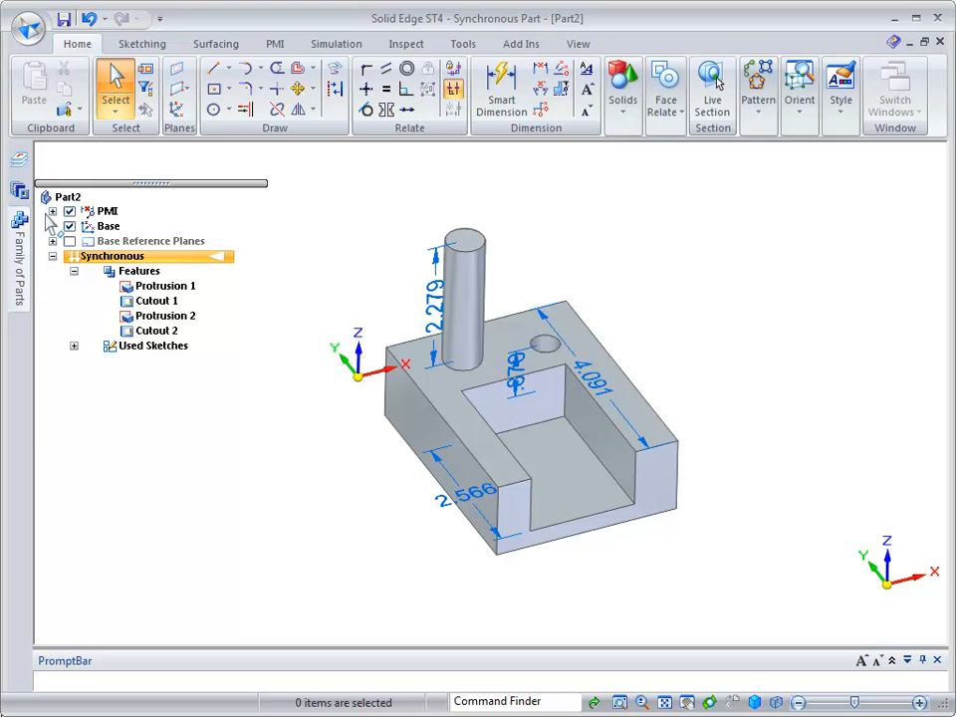
{"action": "left_click", "coordinate": [52, 212]}
{"action": "left_click", "coordinate": [74, 227]}
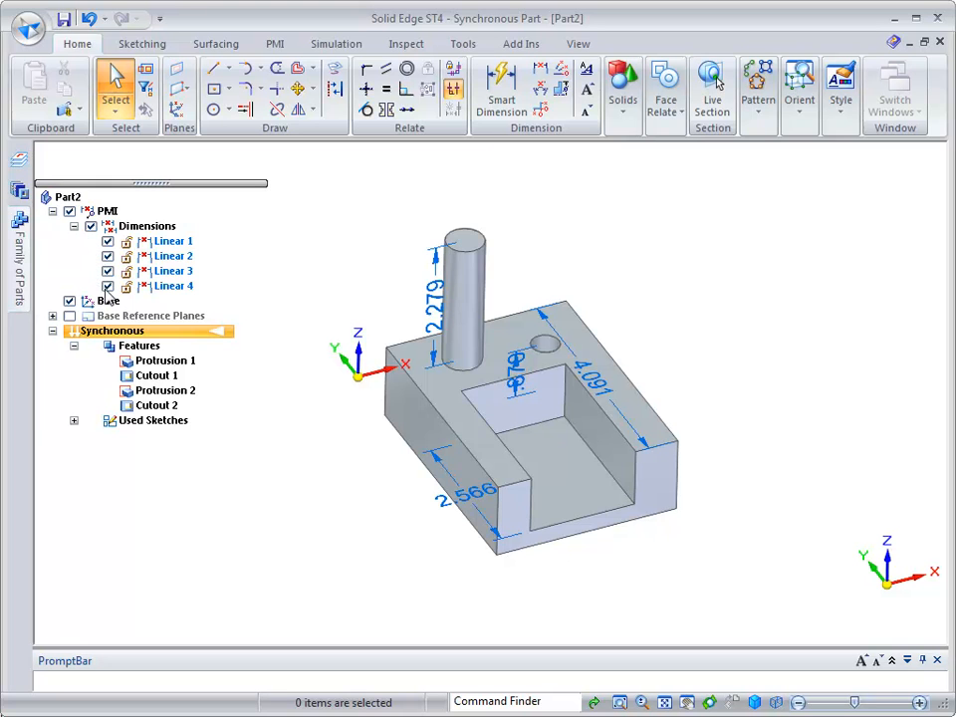
{"action": "left_click", "coordinate": [108, 286]}
{"action": "left_click", "coordinate": [107, 271]}
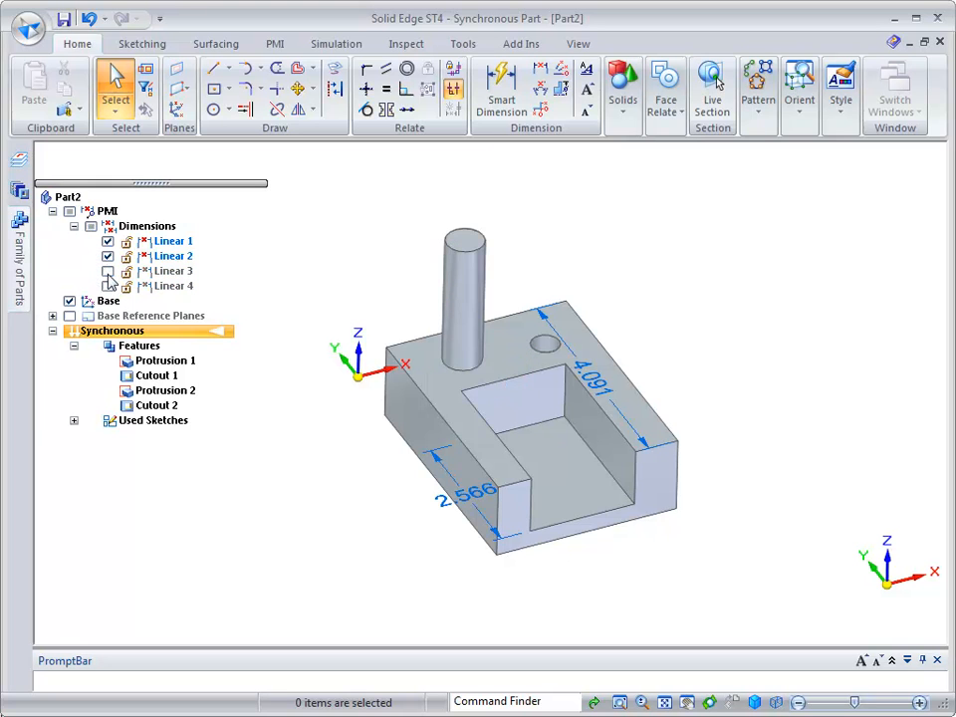
{"action": "left_click", "coordinate": [108, 285]}
{"action": "left_click", "coordinate": [74, 226]}
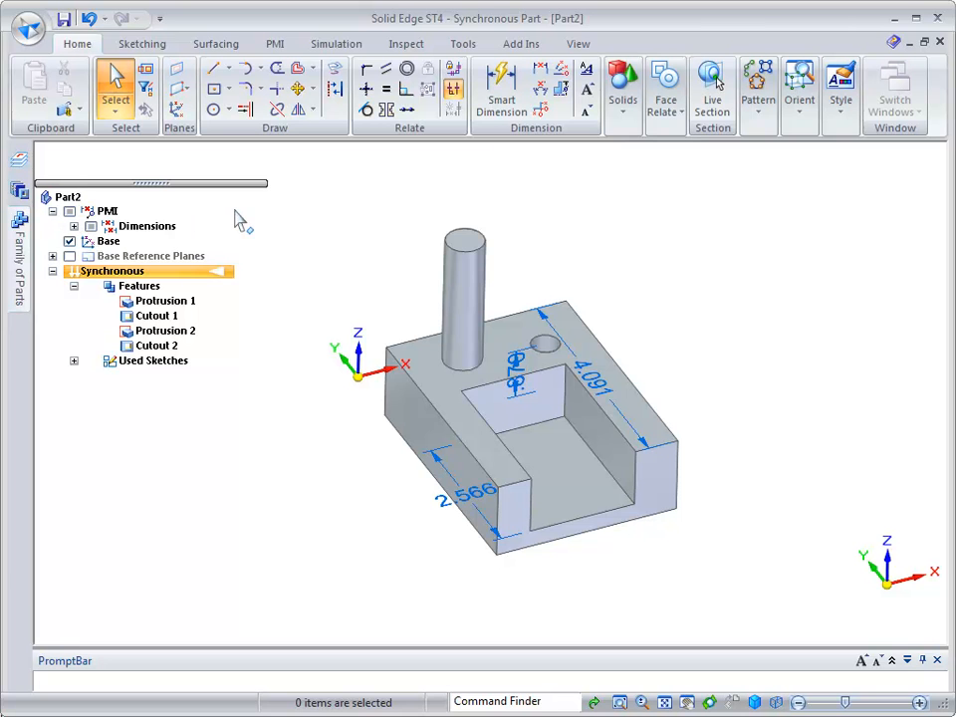
Hide all PMI dimensions on the model and select the cylindrical post to inspect its dimensions
{"action": "middle_click_drag", "start_coordinate": [235, 211], "coordinate": [229, 216]}
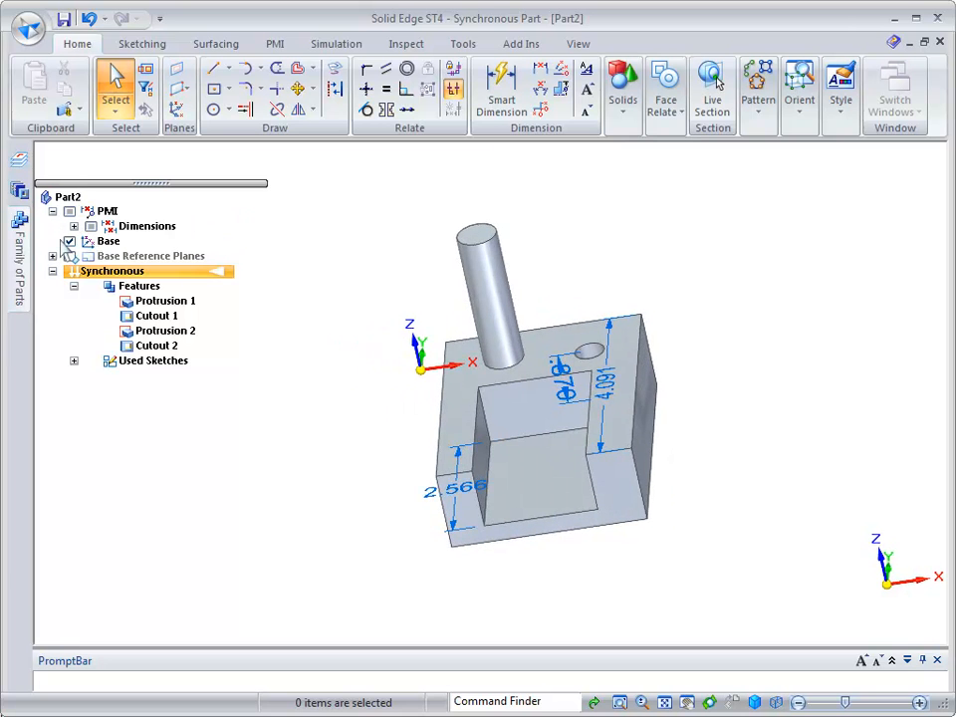
{"action": "left_click", "coordinate": [69, 212]}
{"action": "key", "text": "ctrl+i"}
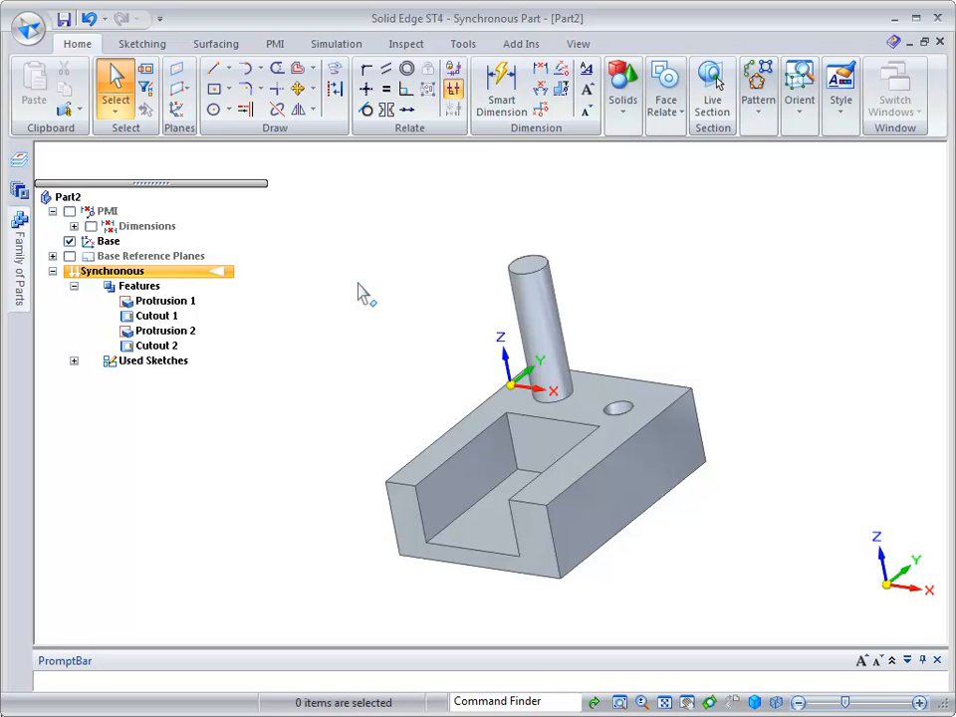
{"action": "left_click", "coordinate": [565, 379]}
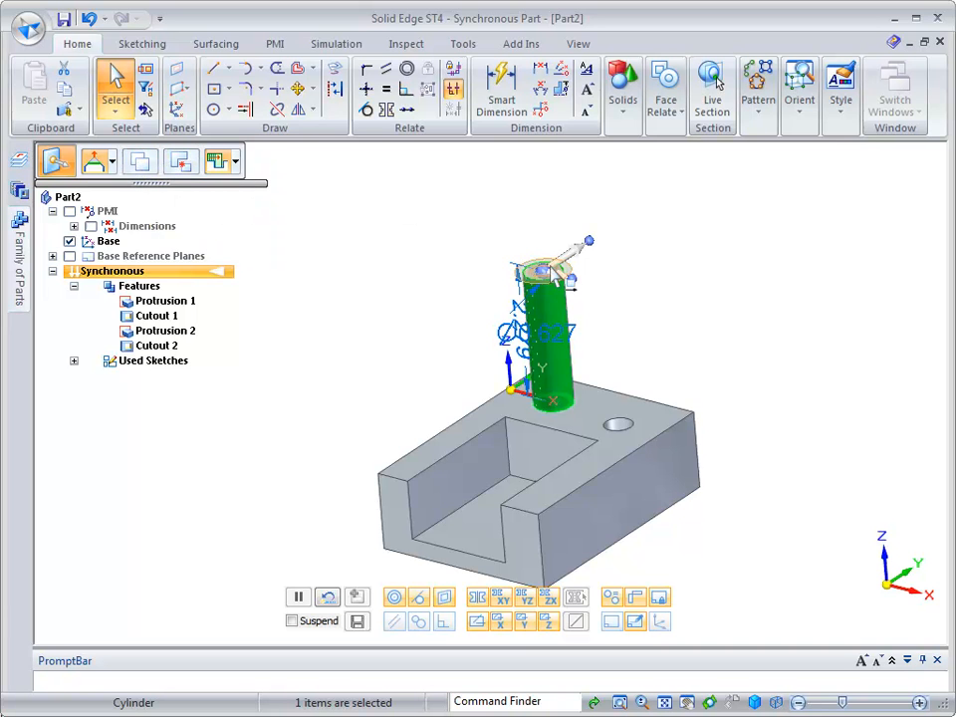
{"action": "left_click", "coordinate": [684, 318]}
Draw a rectangle by center in the middle of the block's bottom face
{"action": "middle_click_drag", "start_coordinate": [683, 319], "coordinate": [661, 336]}
{"action": "left_click", "coordinate": [527, 361]}
{"action": "left_click", "coordinate": [213, 89]}
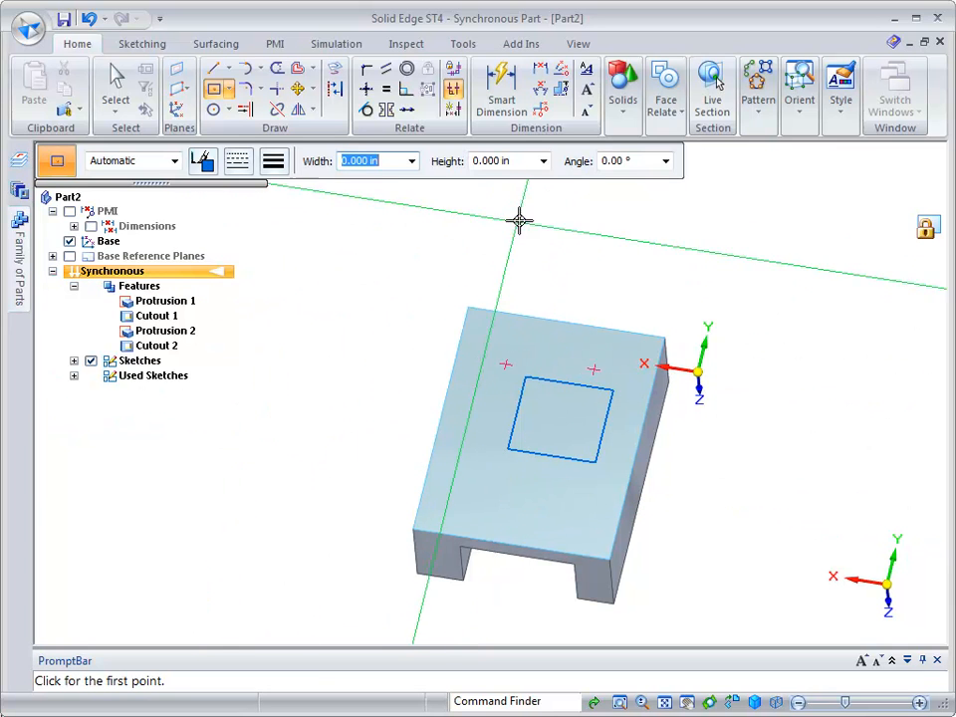
{"action": "left_click_drag", "start_coordinate": [538, 423], "coordinate": [533, 439]}
{"action": "key", "text": "Escape"}
Extrude the rectangle outward from the block's bottom face as a boss with a 3° draft treatment
{"action": "left_click", "coordinate": [544, 428]}
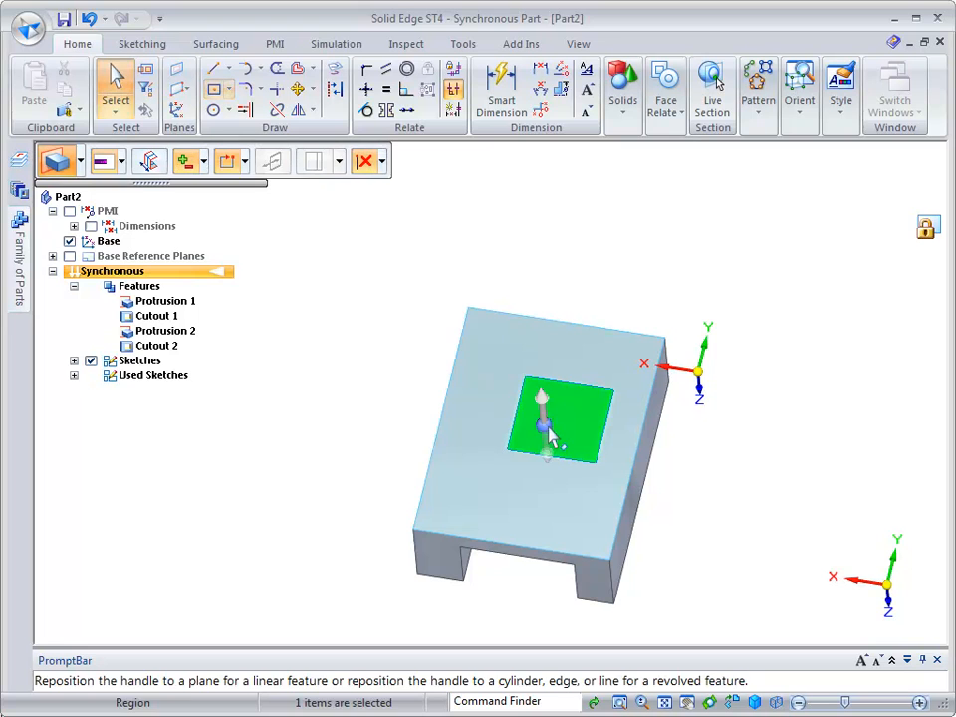
{"action": "left_click", "coordinate": [540, 396]}
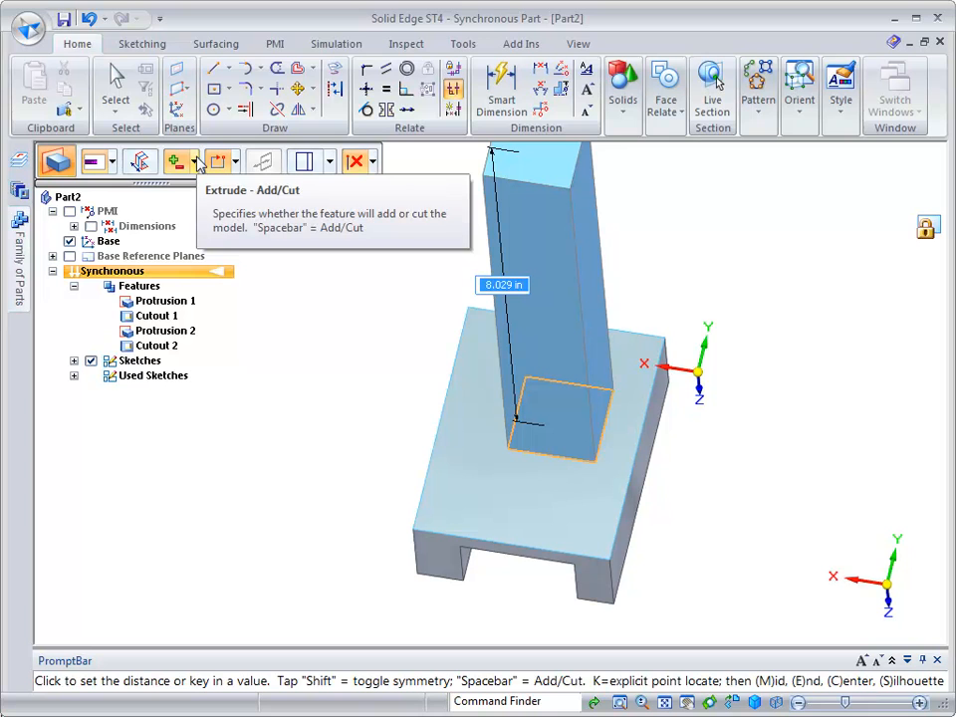
{"action": "left_click", "coordinate": [113, 164]}
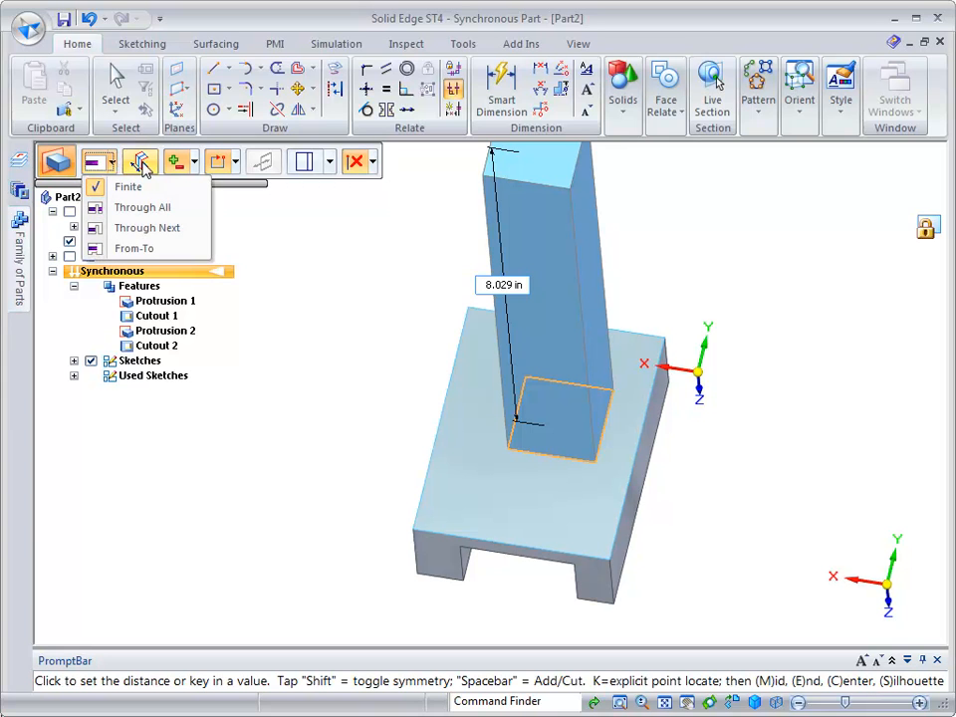
{"action": "left_click", "coordinate": [196, 163]}
{"action": "left_click", "coordinate": [196, 162]}
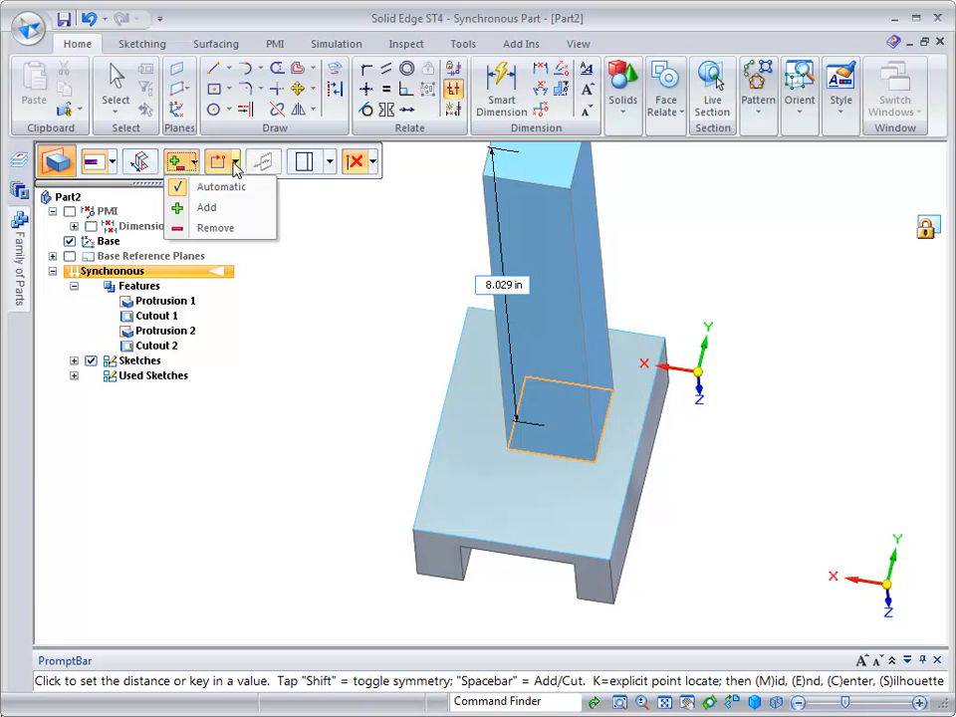
{"action": "left_click", "coordinate": [236, 167]}
{"action": "left_click", "coordinate": [236, 167]}
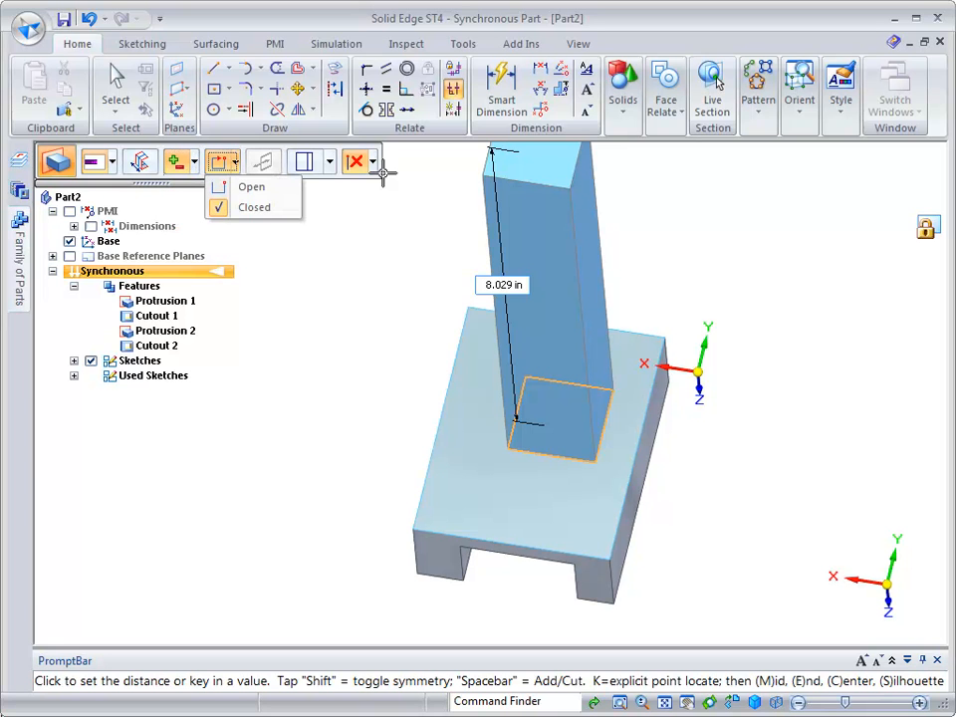
{"action": "left_click", "coordinate": [330, 162]}
{"action": "left_click", "coordinate": [330, 163]}
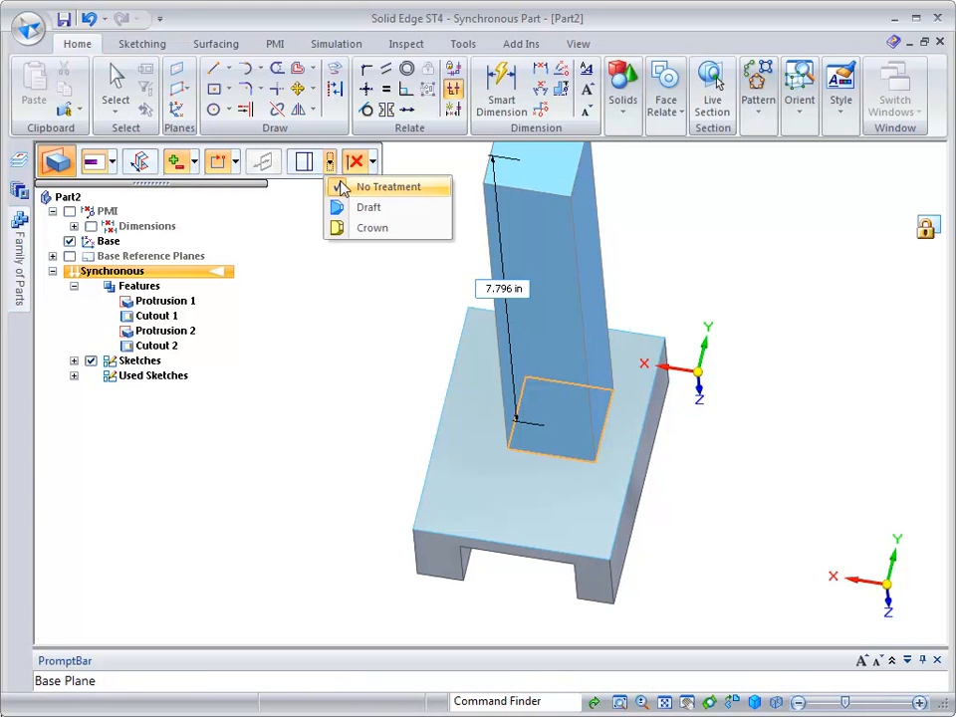
{"action": "left_click", "coordinate": [361, 208]}
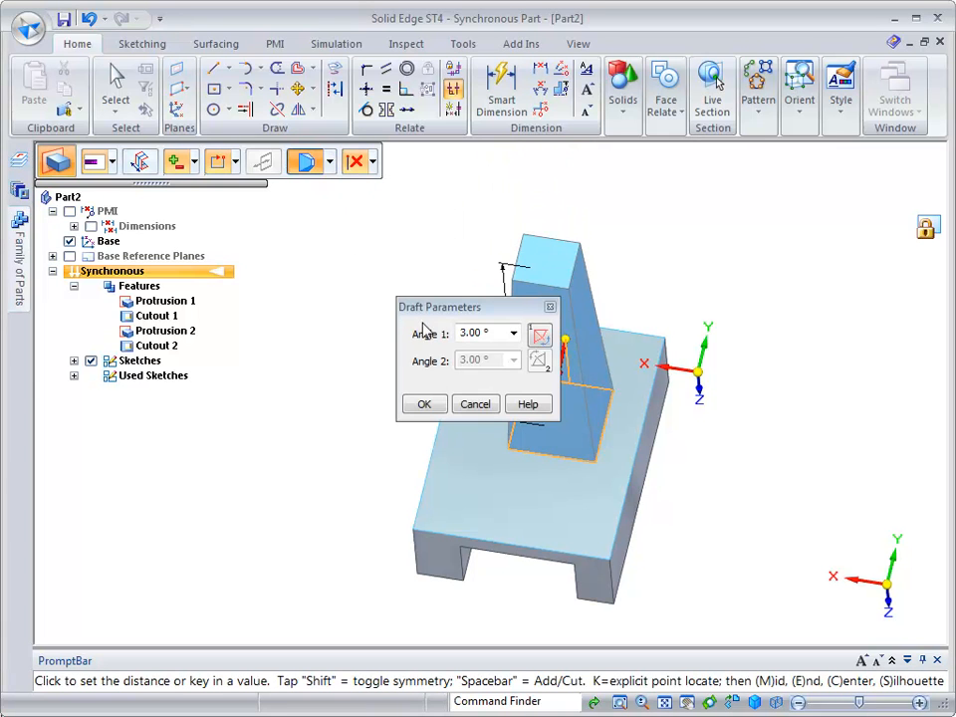
{"action": "left_click", "coordinate": [577, 372]}
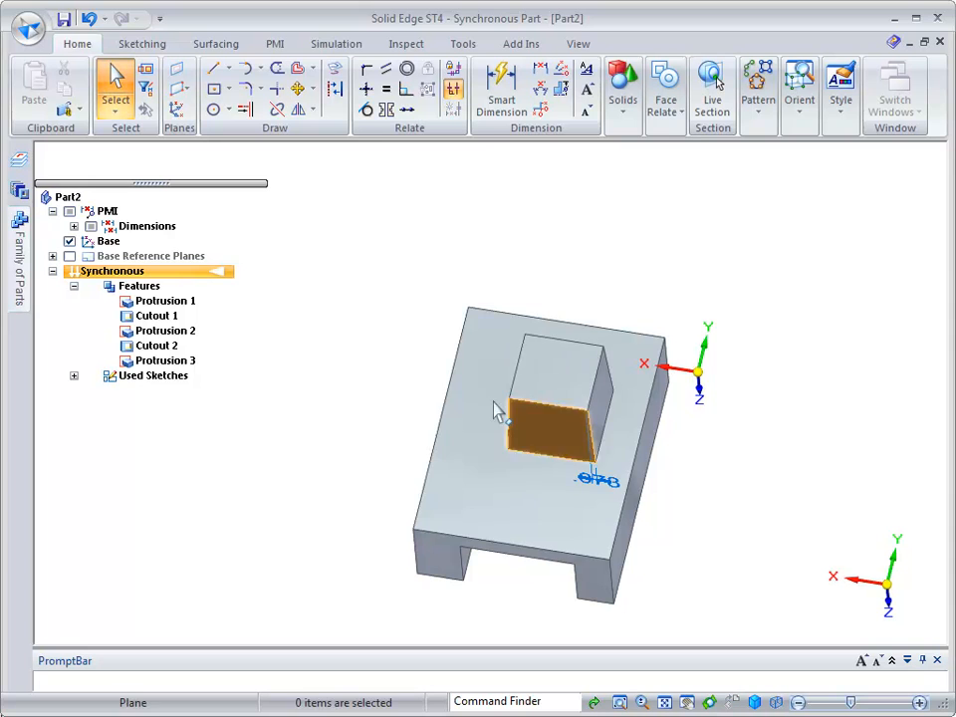
Select the tapered boss's end face and review the Extend/Trim, Tip and Lift options for connected faces
{"action": "middle_click_drag", "start_coordinate": [310, 401], "coordinate": [310, 395]}
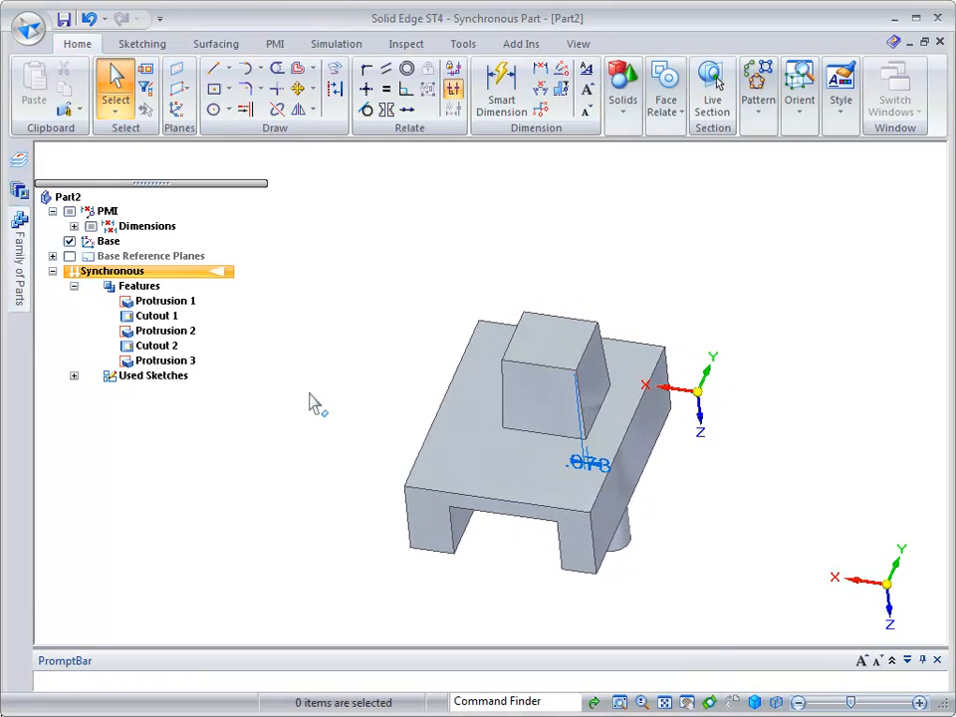
{"action": "middle_click_drag", "start_coordinate": [364, 221], "coordinate": [549, 332]}
{"action": "left_click", "coordinate": [577, 312]}
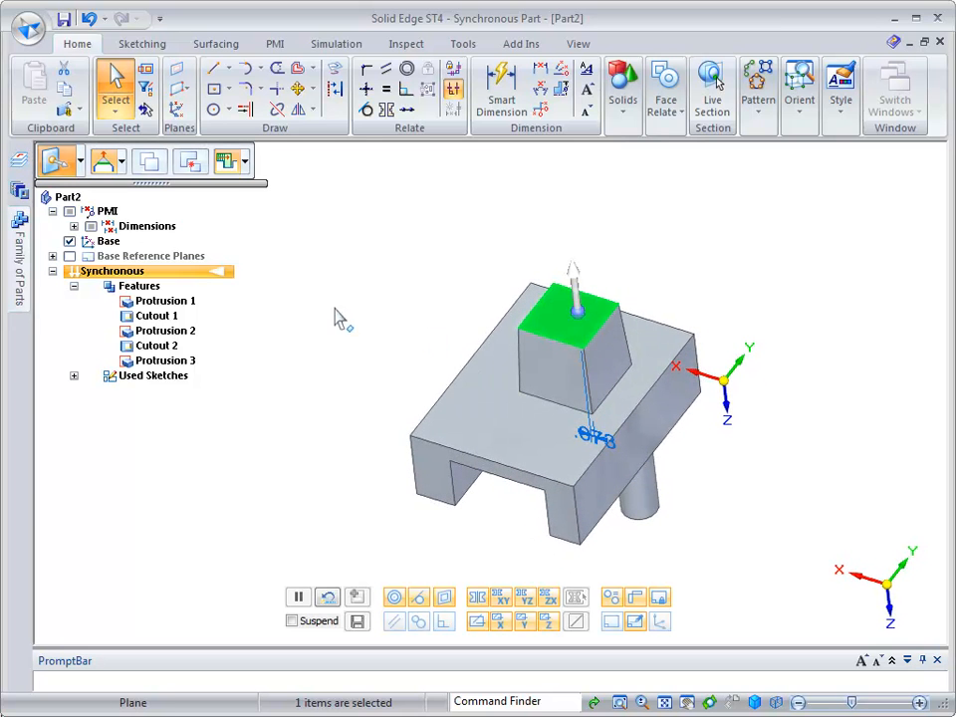
{"action": "left_click", "coordinate": [120, 165]}
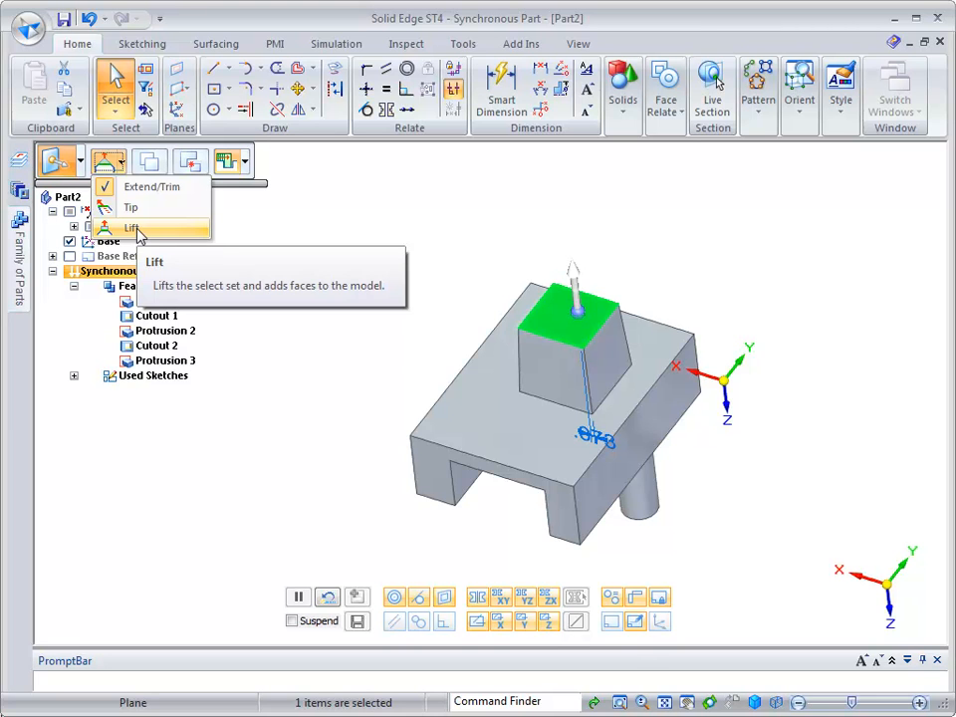
{"action": "left_click", "coordinate": [286, 235]}
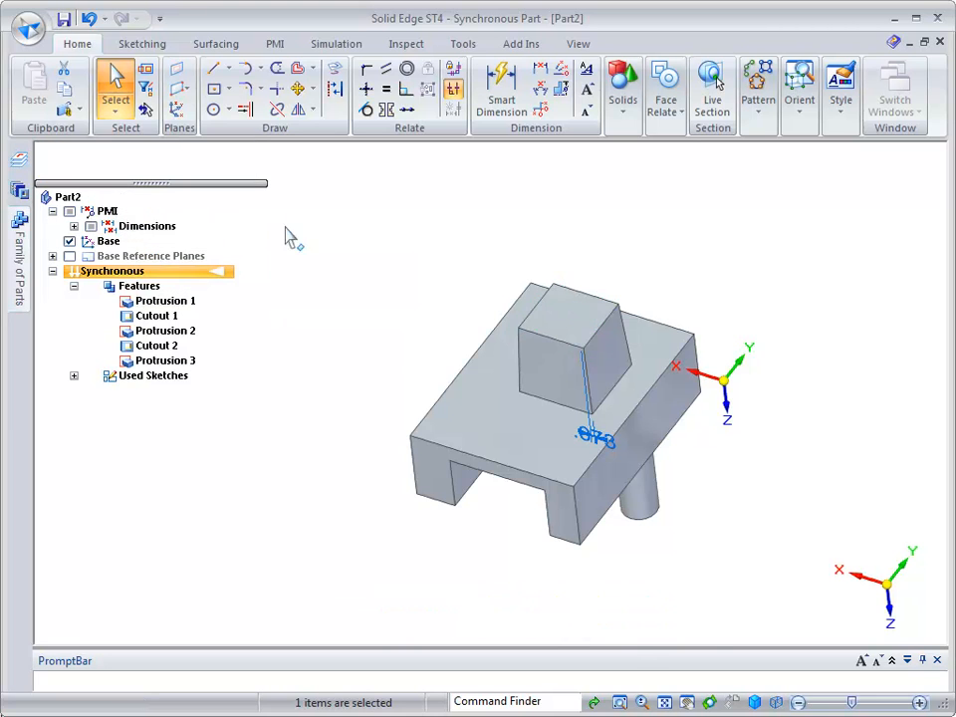
{"action": "left_click", "coordinate": [566, 324]}
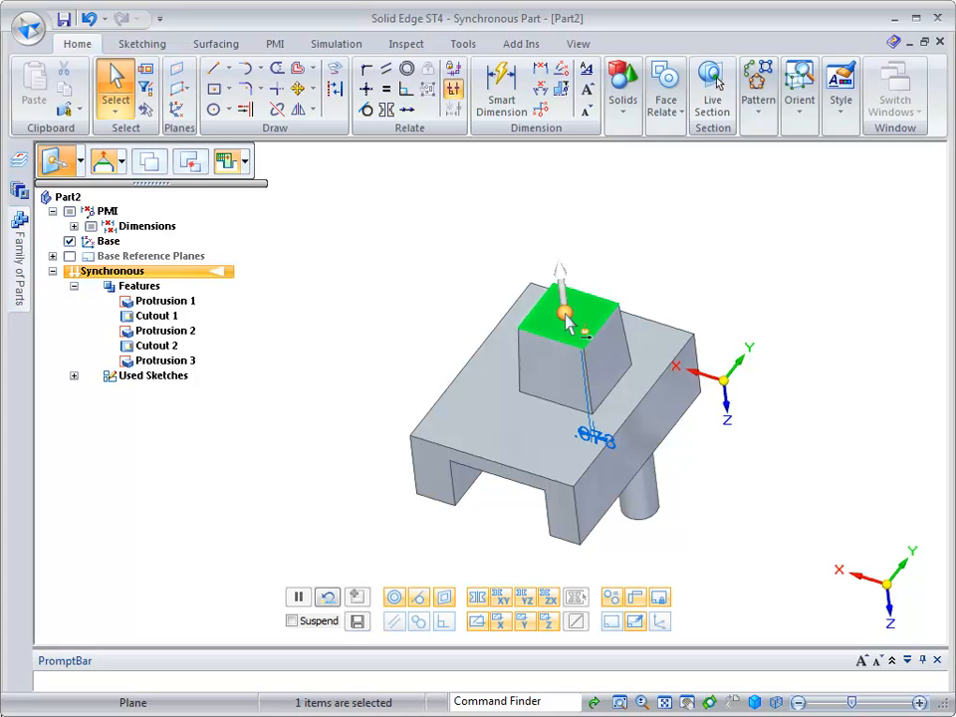
{"action": "left_click", "coordinate": [120, 161]}
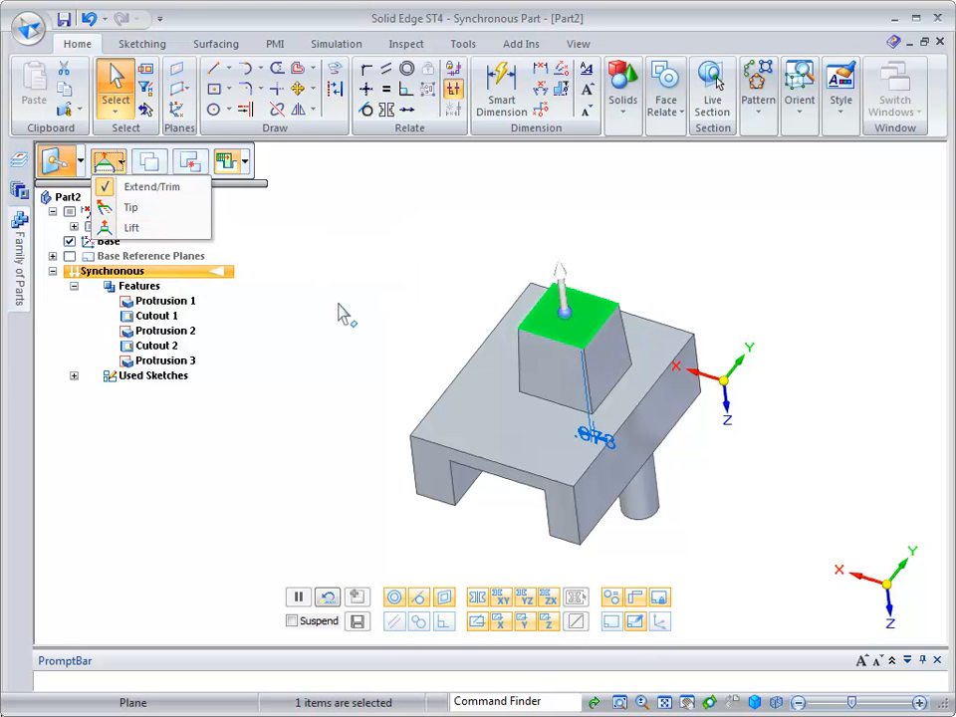
{"action": "left_click", "coordinate": [423, 299]}
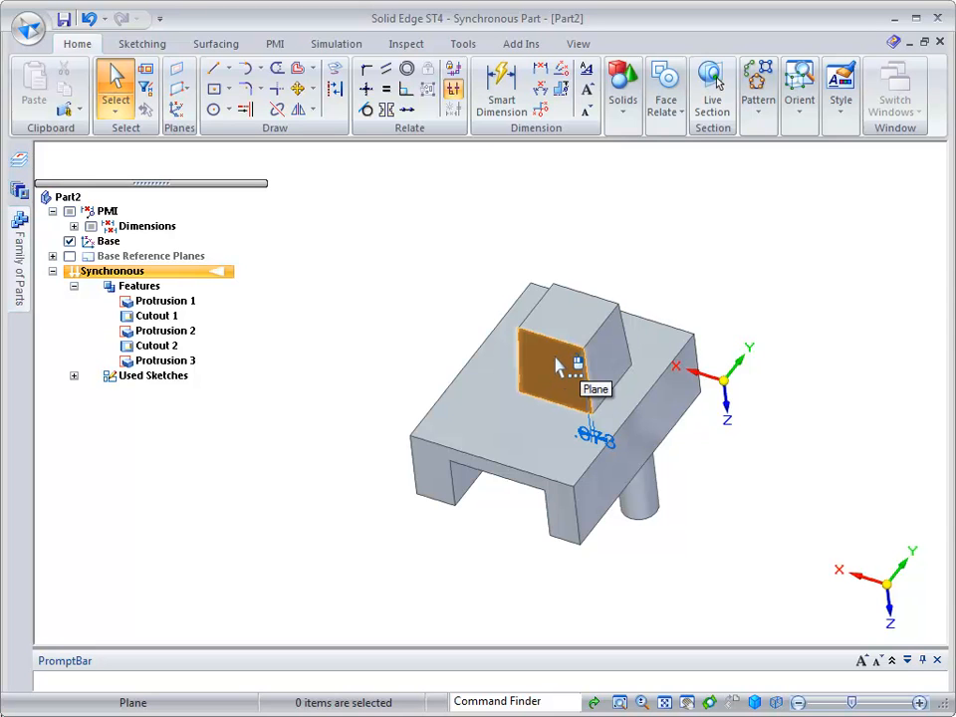
Move the tapered boss's end face slightly outward with the Extend/Trim option
{"action": "left_click", "coordinate": [568, 316]}
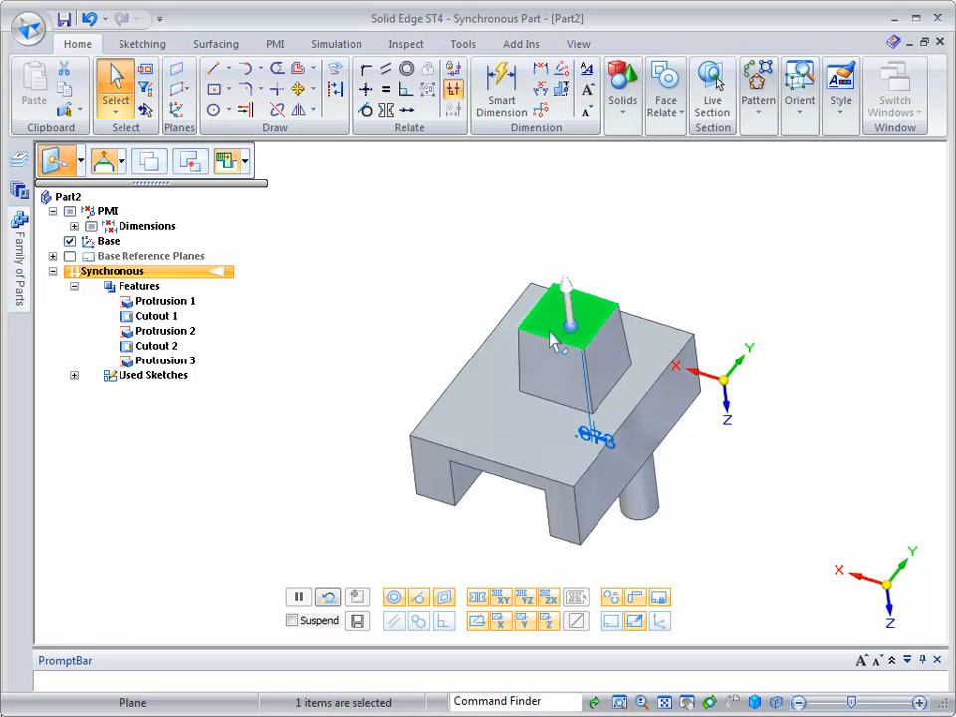
{"action": "left_click", "coordinate": [567, 309]}
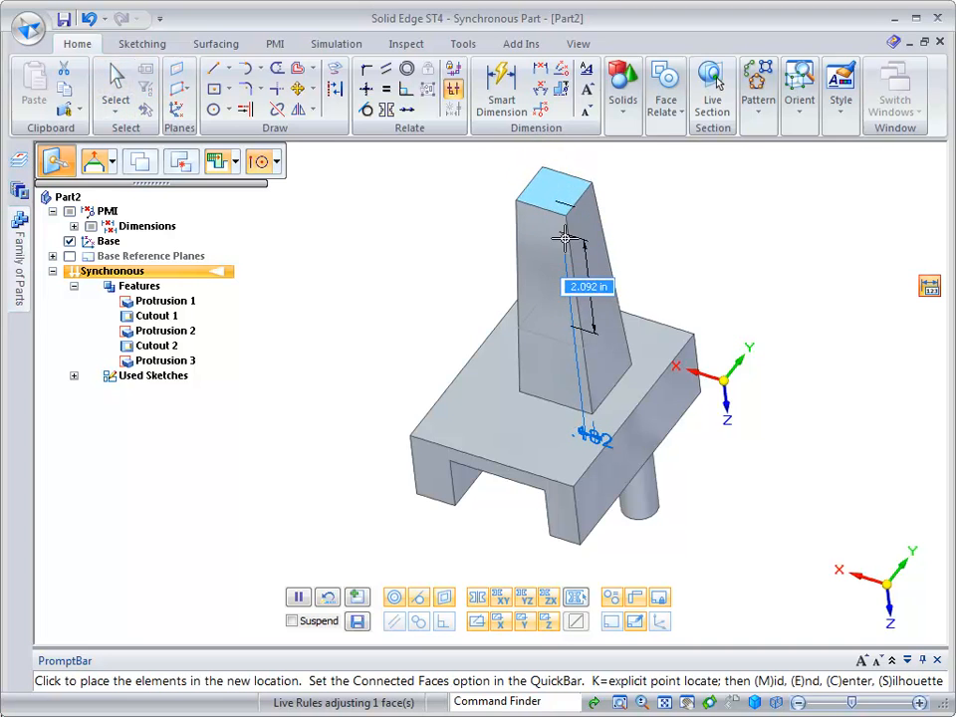
{"action": "left_click", "coordinate": [484, 325]}
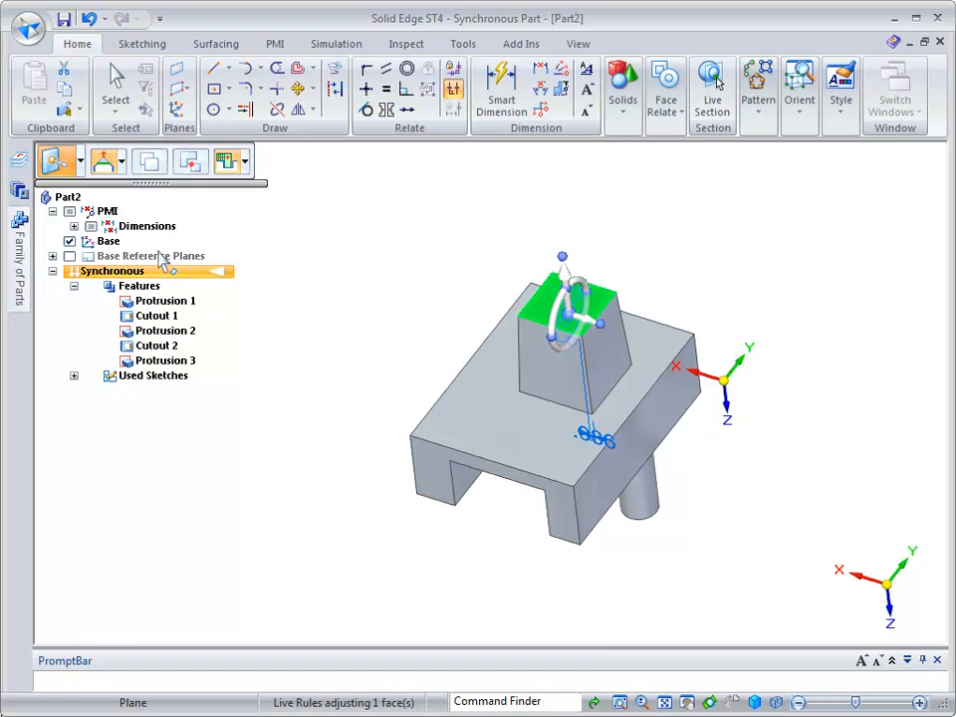
Lift the tapered boss's end face outward about 1.98 in to add a new set of side faces
{"action": "left_click", "coordinate": [119, 162]}
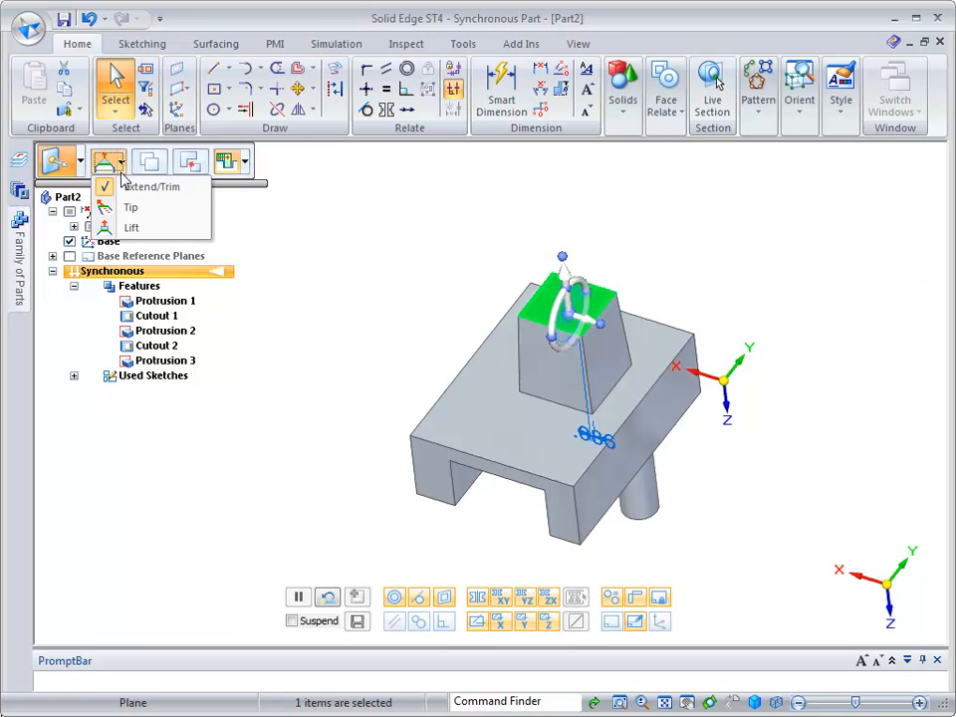
{"action": "left_click", "coordinate": [125, 227]}
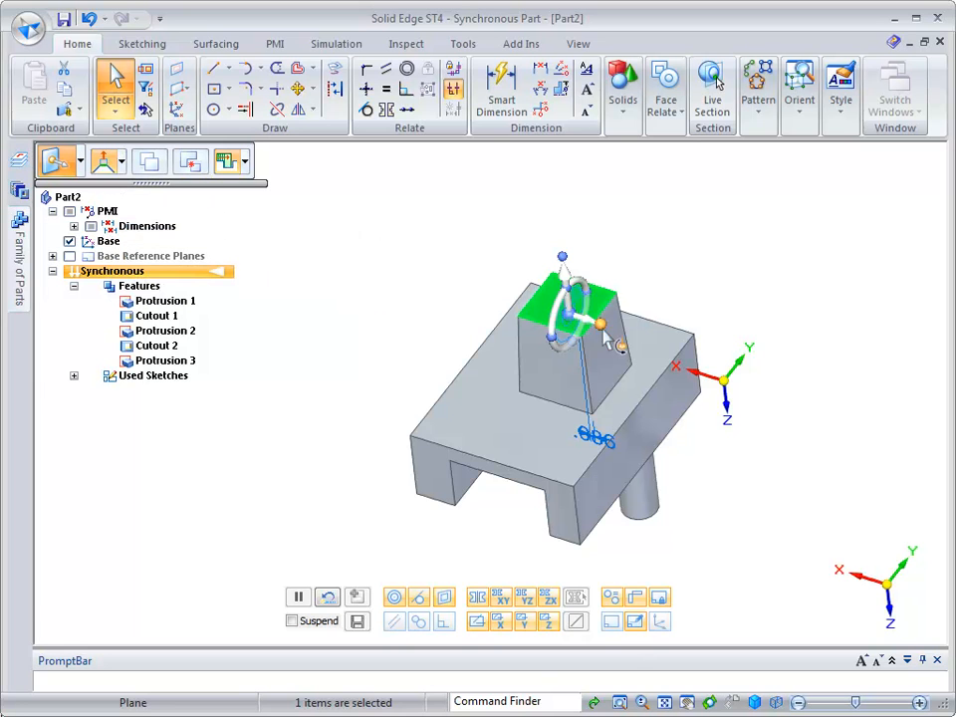
{"action": "left_click", "coordinate": [636, 269]}
{"action": "left_click", "coordinate": [570, 296]}
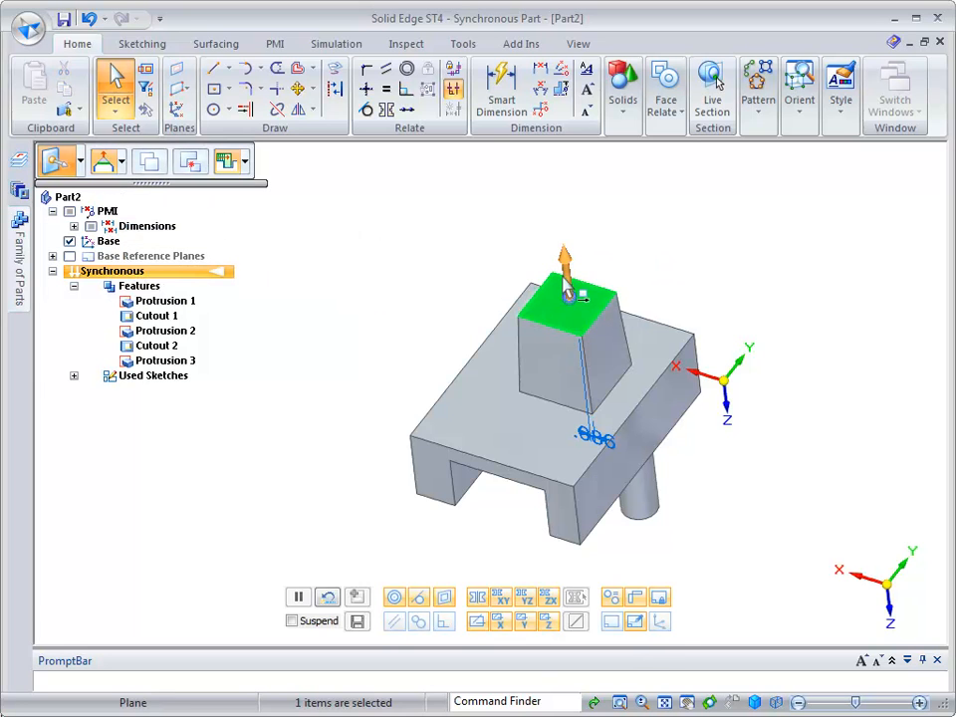
{"action": "left_click", "coordinate": [121, 162]}
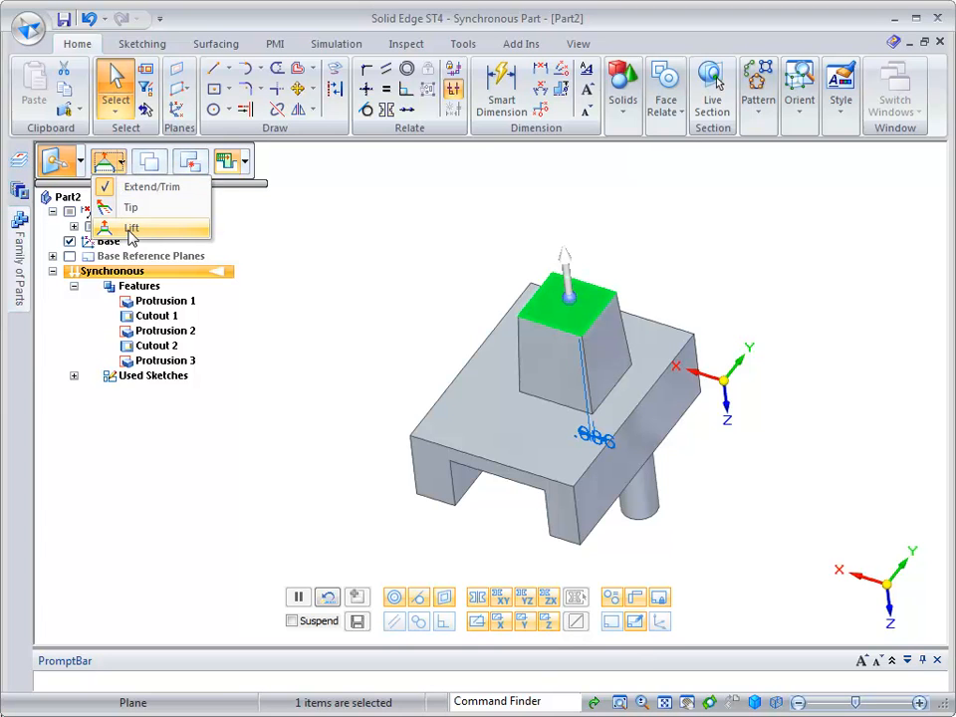
{"action": "left_click", "coordinate": [130, 231]}
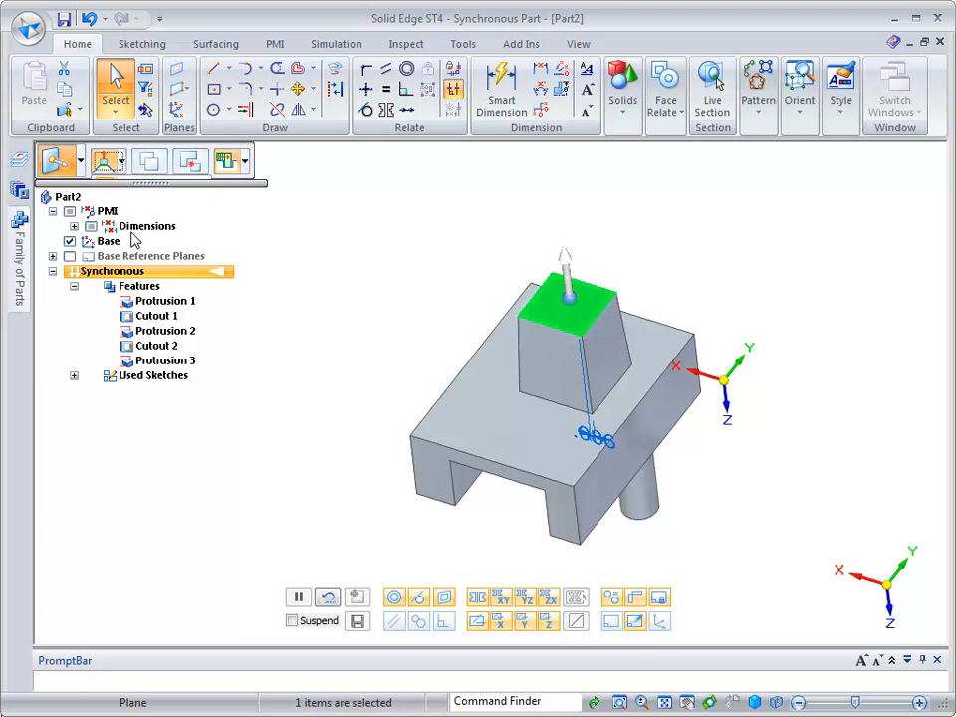
{"action": "left_click", "coordinate": [569, 262]}
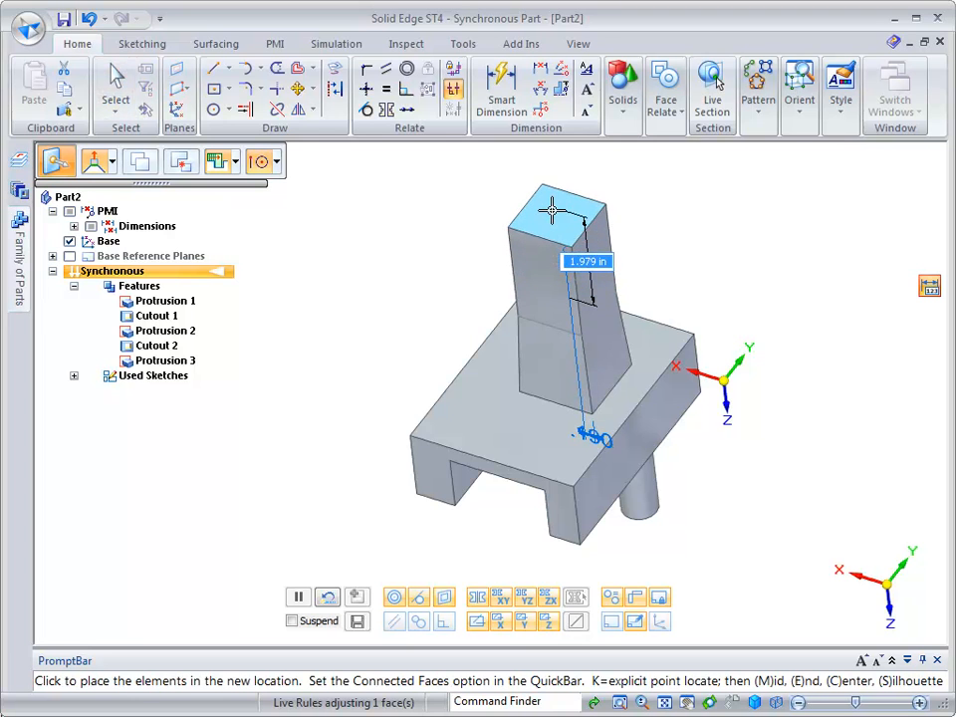
{"action": "left_click", "coordinate": [550, 211]}
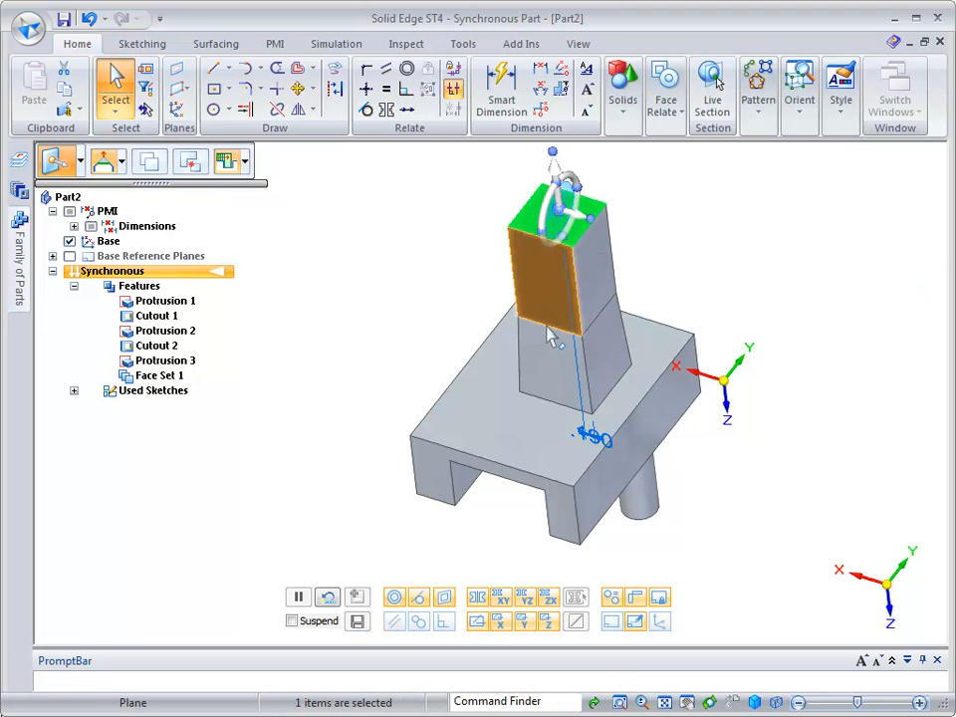
Examine the lifted section and undo the lift of the boss's end face
{"action": "middle_click_drag", "start_coordinate": [543, 371], "coordinate": [416, 278]}
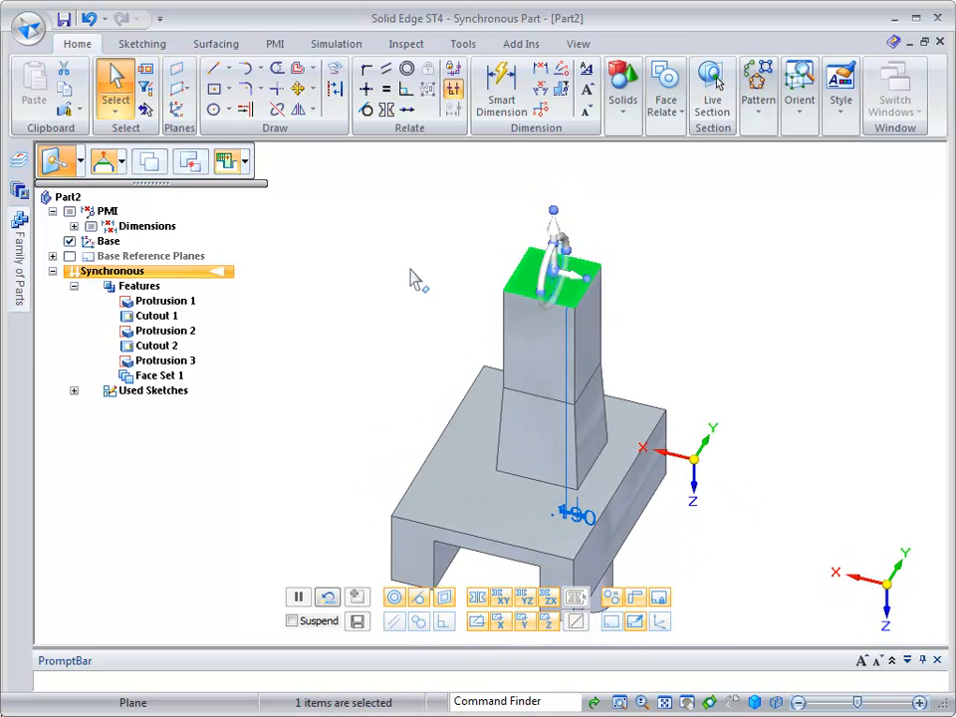
{"action": "left_click", "coordinate": [412, 279]}
{"action": "key", "text": "ctrl+z"}
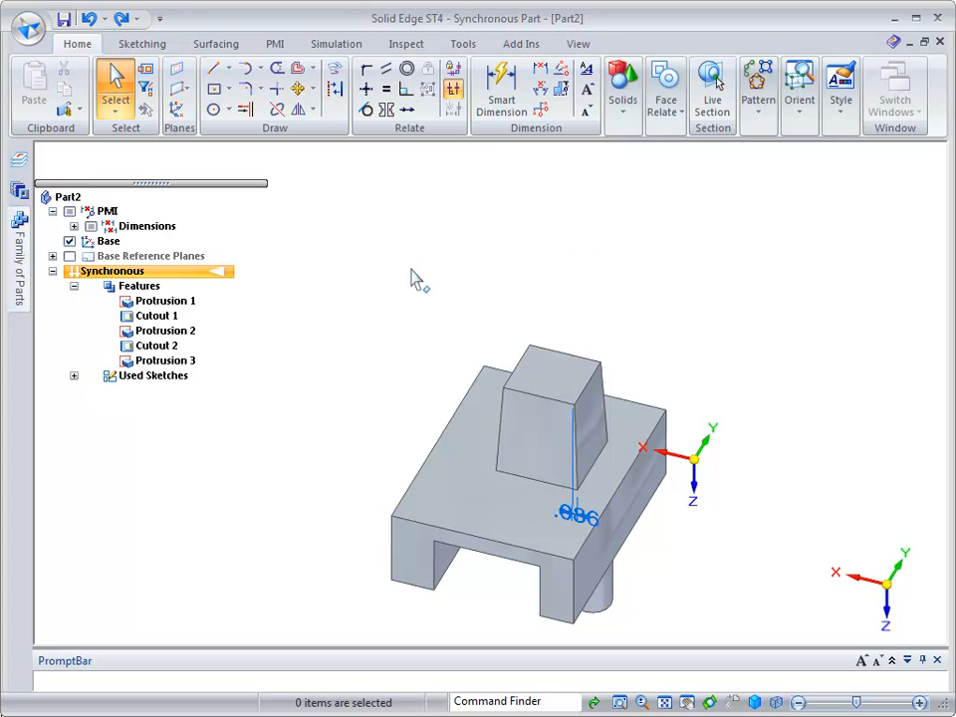
Move the tapered boss's end face outward about 0.19 in with the Tip option and deselect it
{"action": "left_click", "coordinate": [551, 368]}
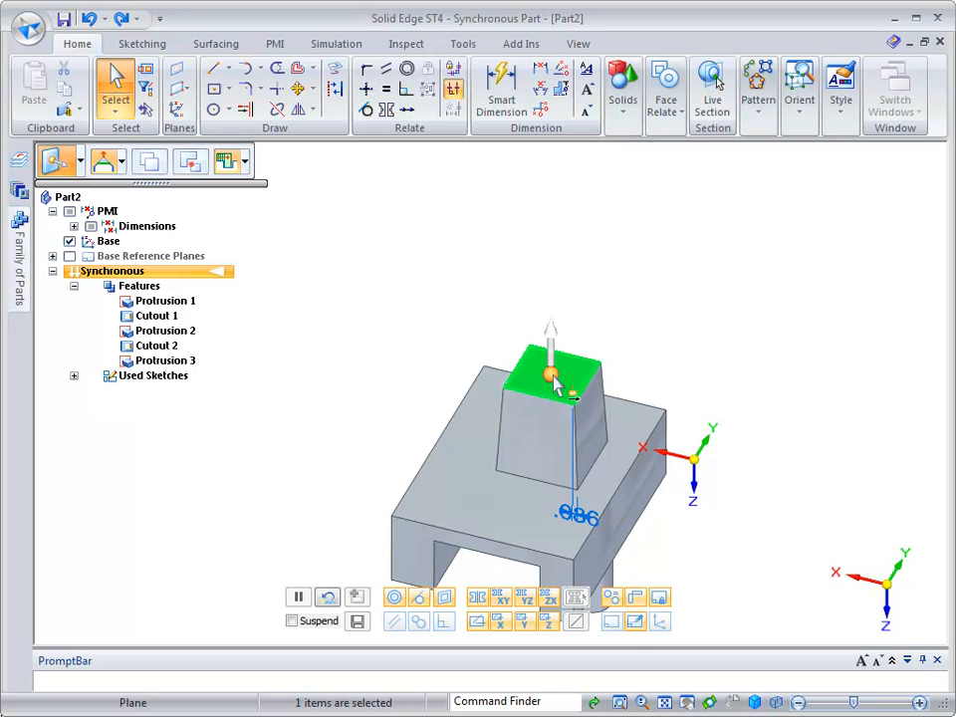
{"action": "left_click", "coordinate": [122, 163]}
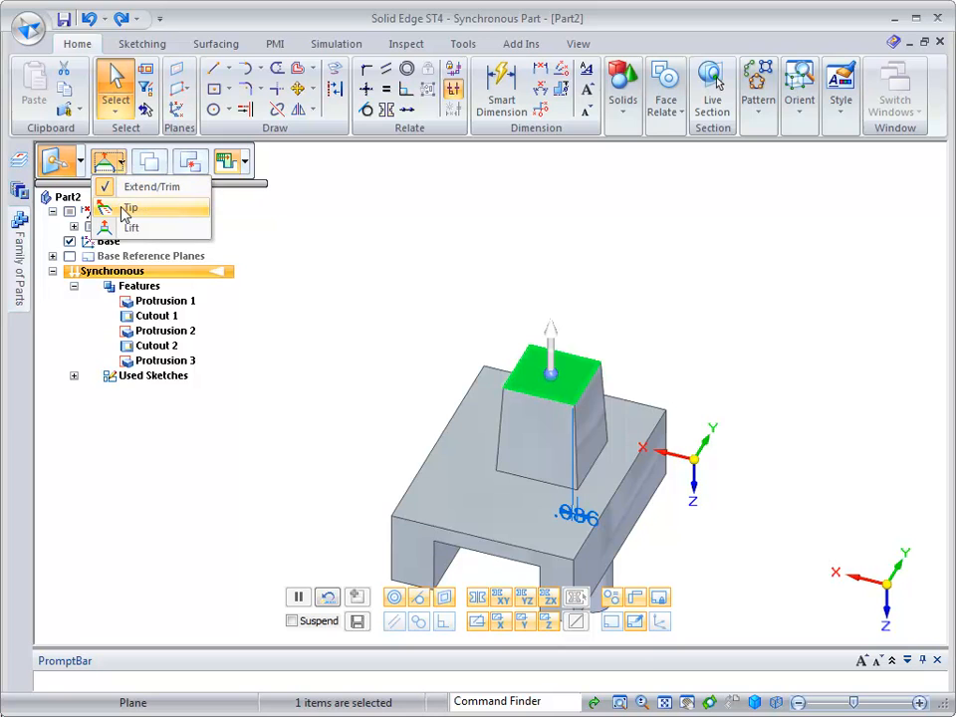
{"action": "left_click", "coordinate": [122, 209]}
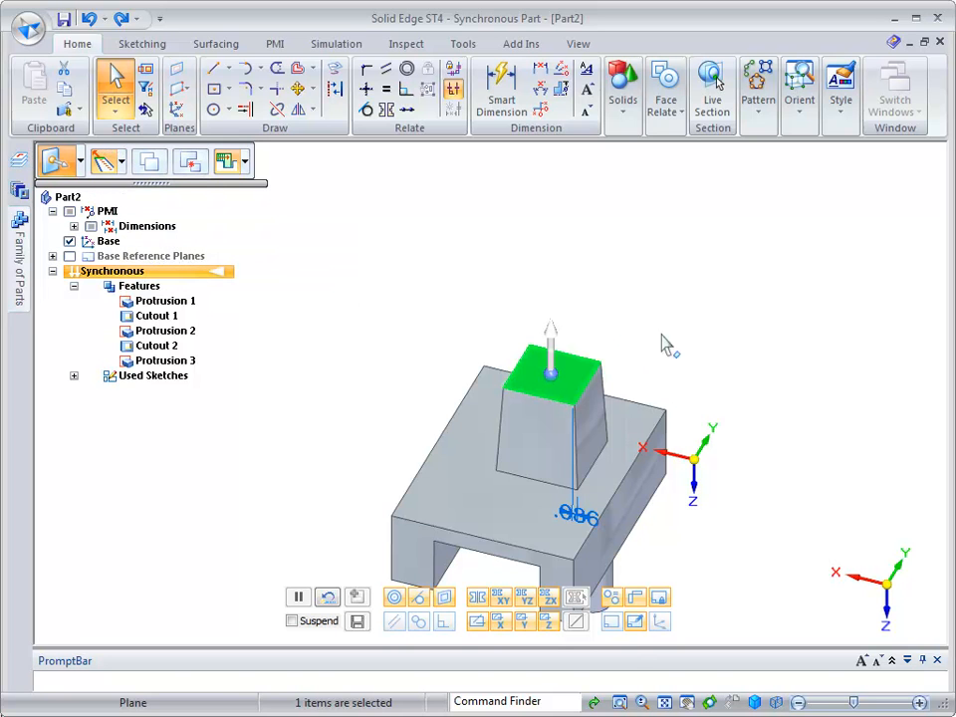
{"action": "left_click", "coordinate": [552, 338]}
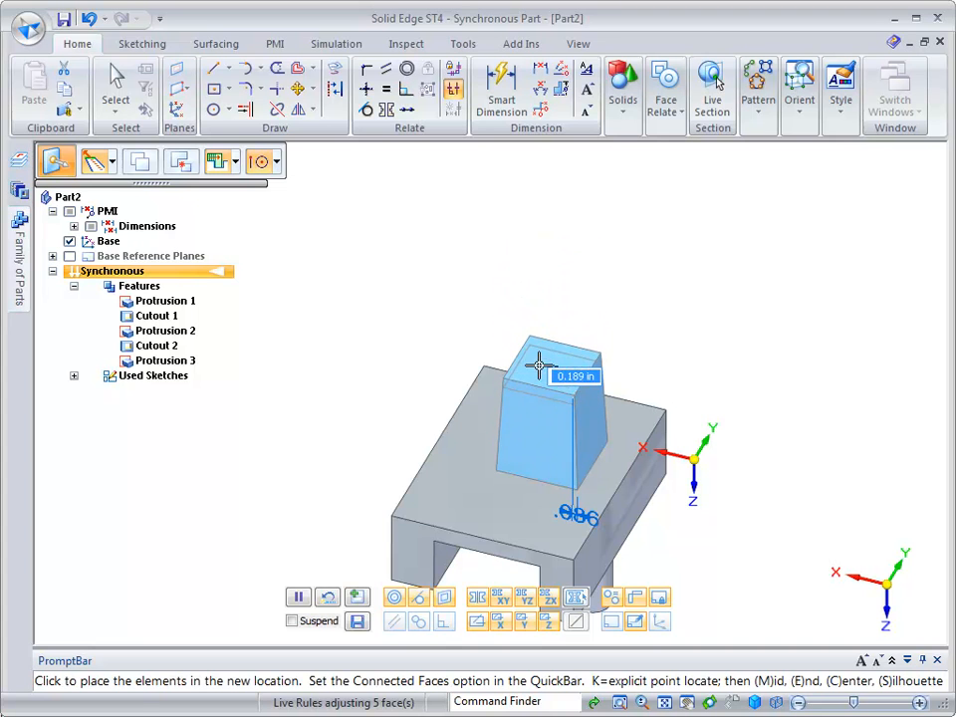
{"action": "left_click", "coordinate": [538, 366]}
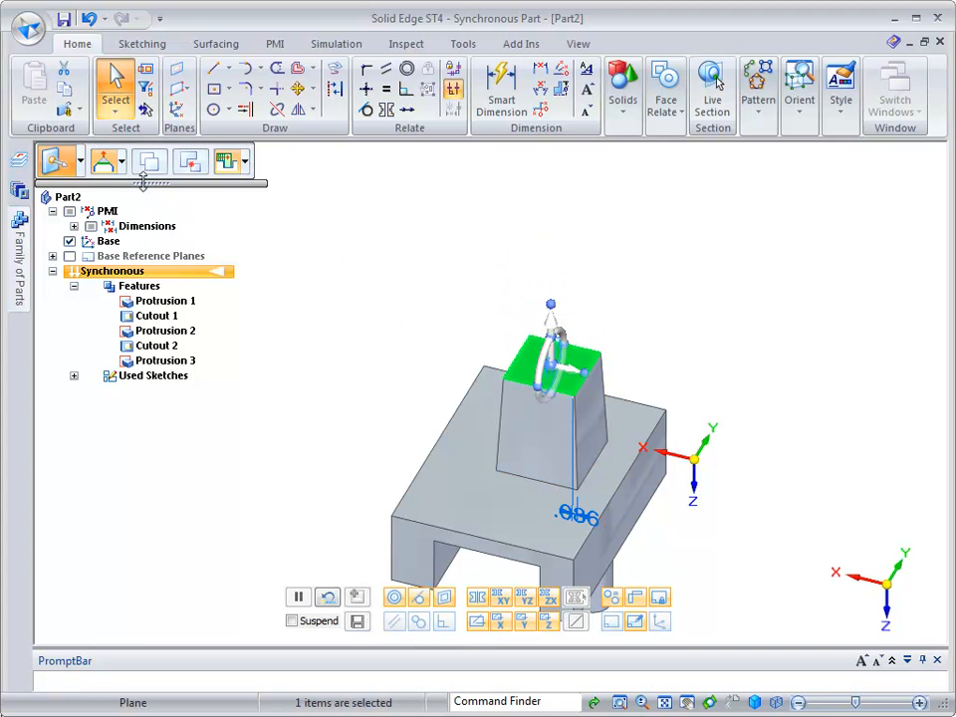
{"action": "left_click", "coordinate": [120, 162]}
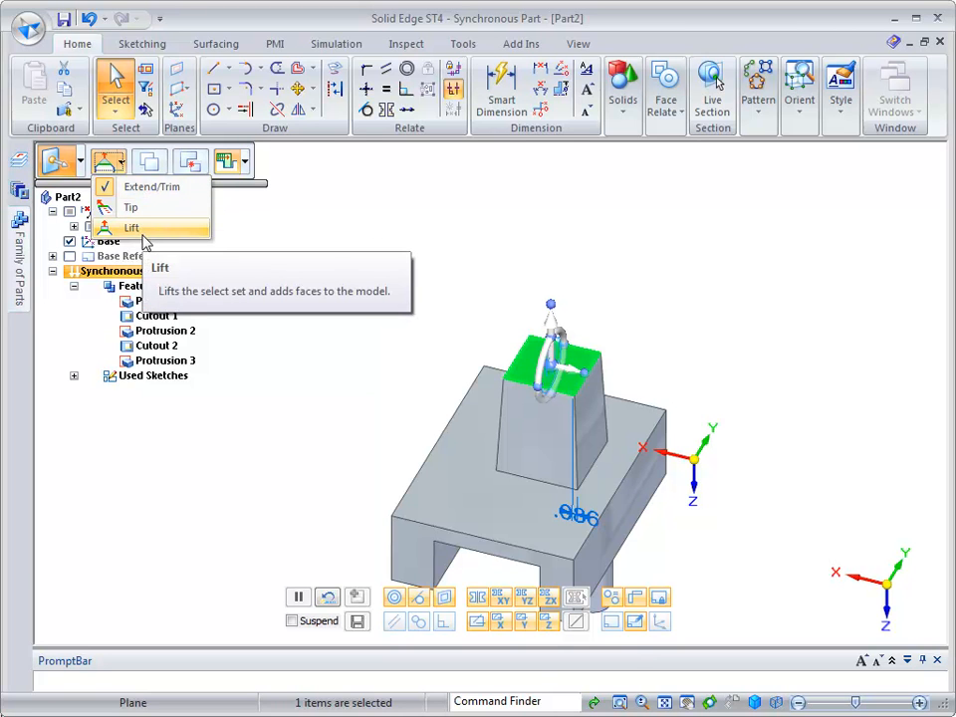
{"action": "left_click", "coordinate": [359, 259]}
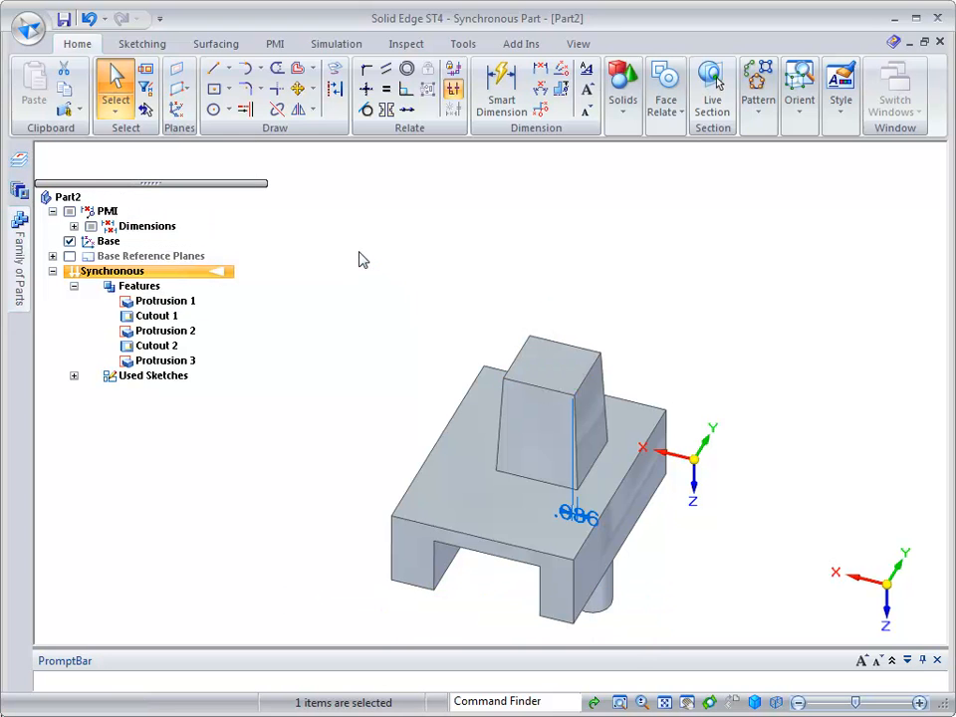
Try to copy the round post's cylindrical face with the Move Copy option, then cancel and deselect it
{"action": "mouse_move", "coordinate": [551, 422]}
{"action": "middle_mouse_down"}
{"action": "mouse_move", "coordinate": [553, 408]}
{"action": "mouse_move", "coordinate": [561, 423]}
{"action": "middle_mouse_up"}
{"action": "left_click", "coordinate": [558, 412]}
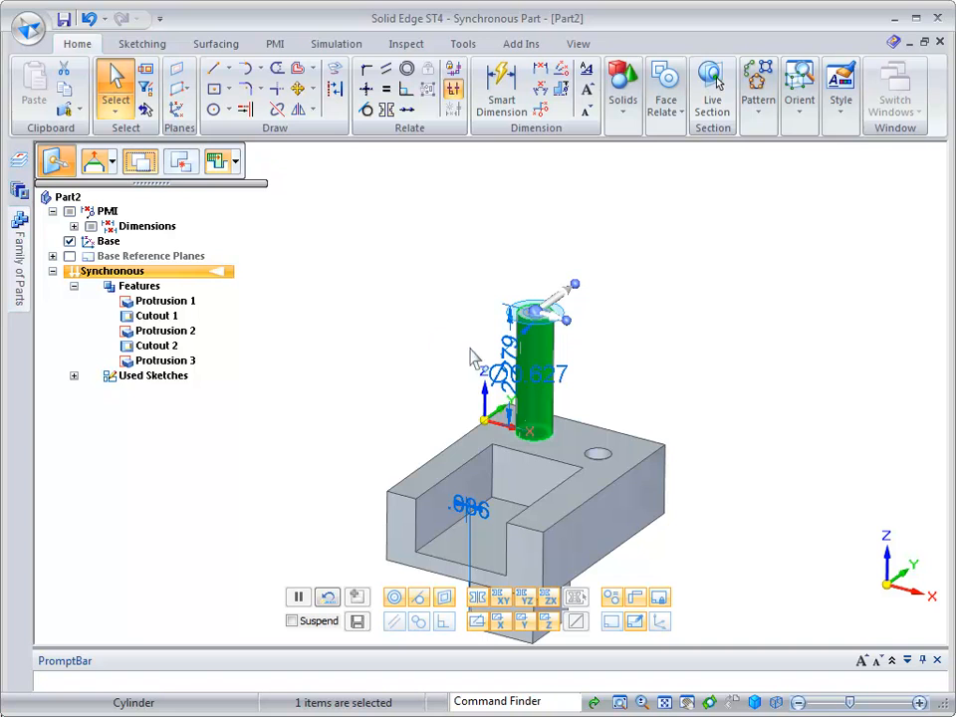
{"action": "left_click", "coordinate": [555, 321]}
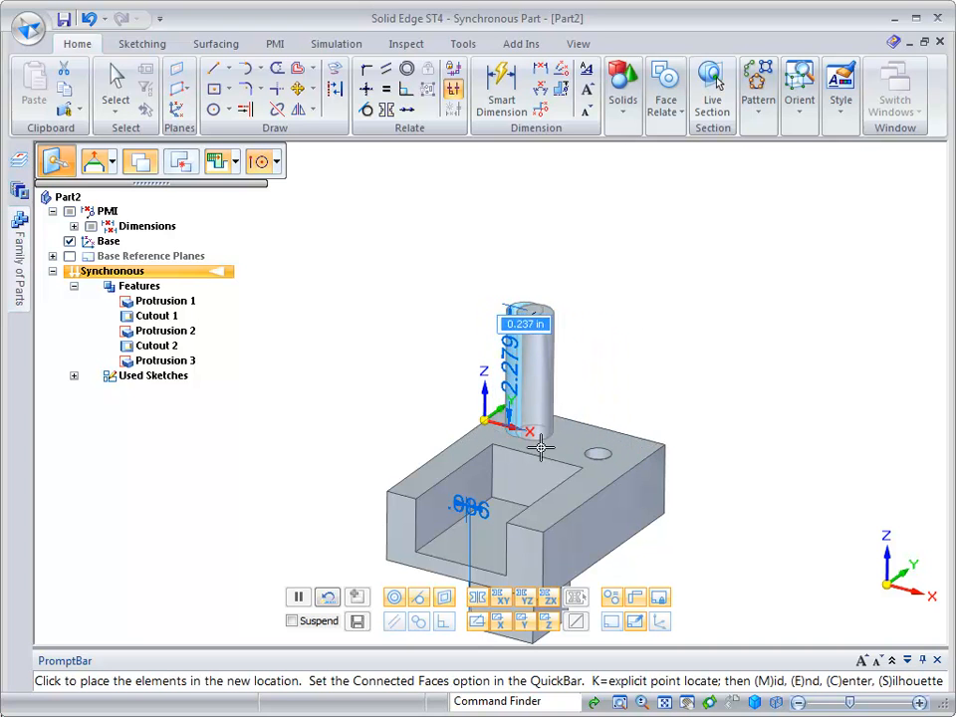
{"action": "key", "text": "Escape"}
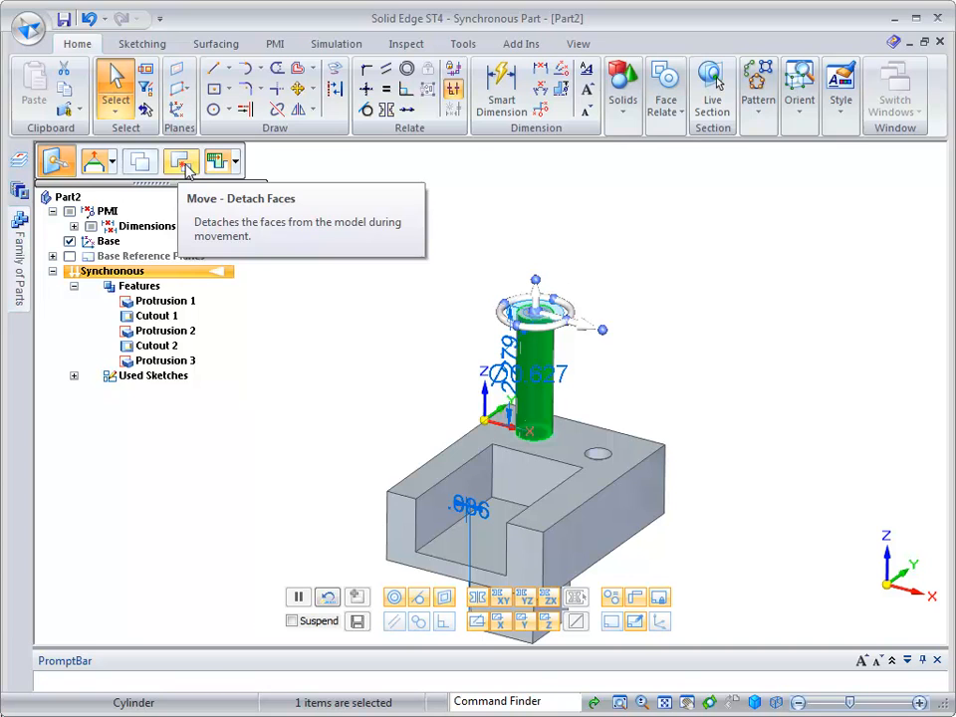
{"action": "left_click", "coordinate": [339, 256]}
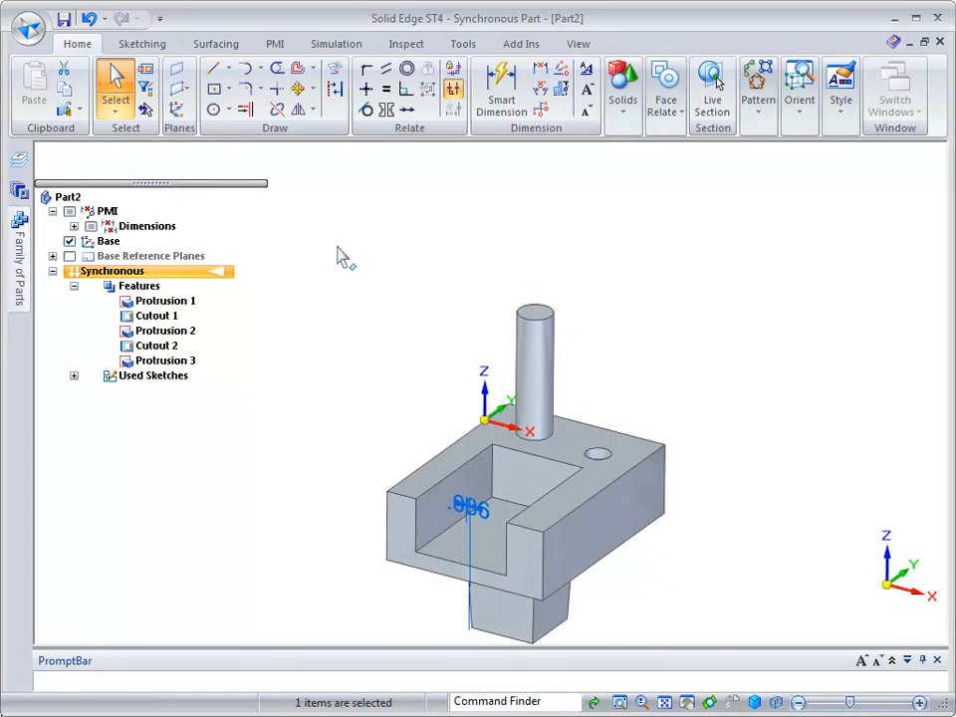
Try to move the round post's cylindrical face with the Detach Faces option and deselect it
{"action": "left_click", "coordinate": [552, 389]}
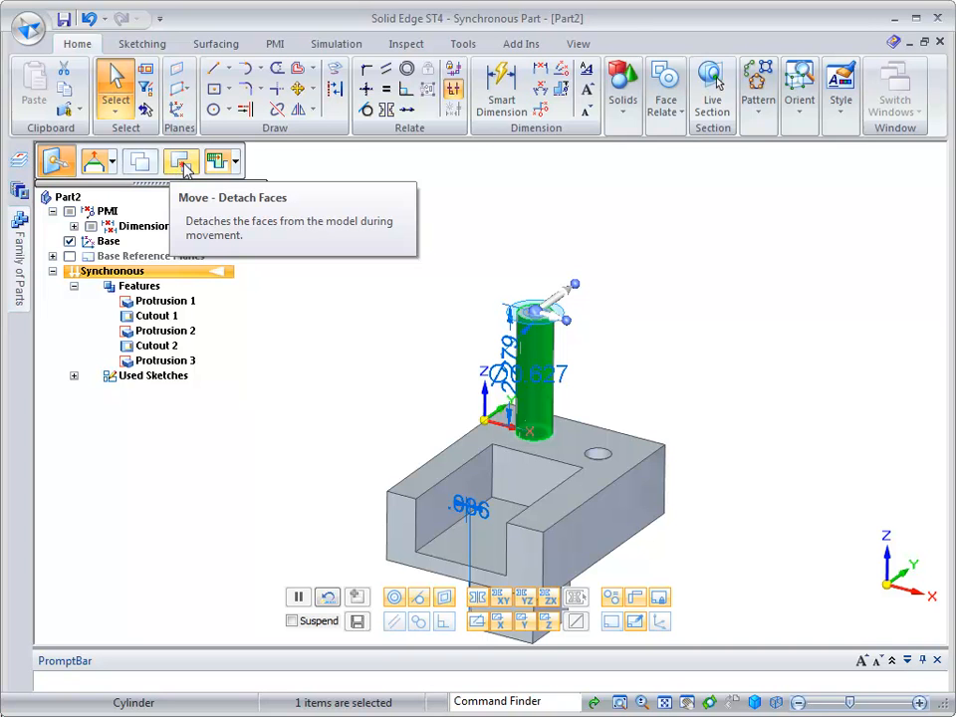
{"action": "left_click", "coordinate": [186, 170]}
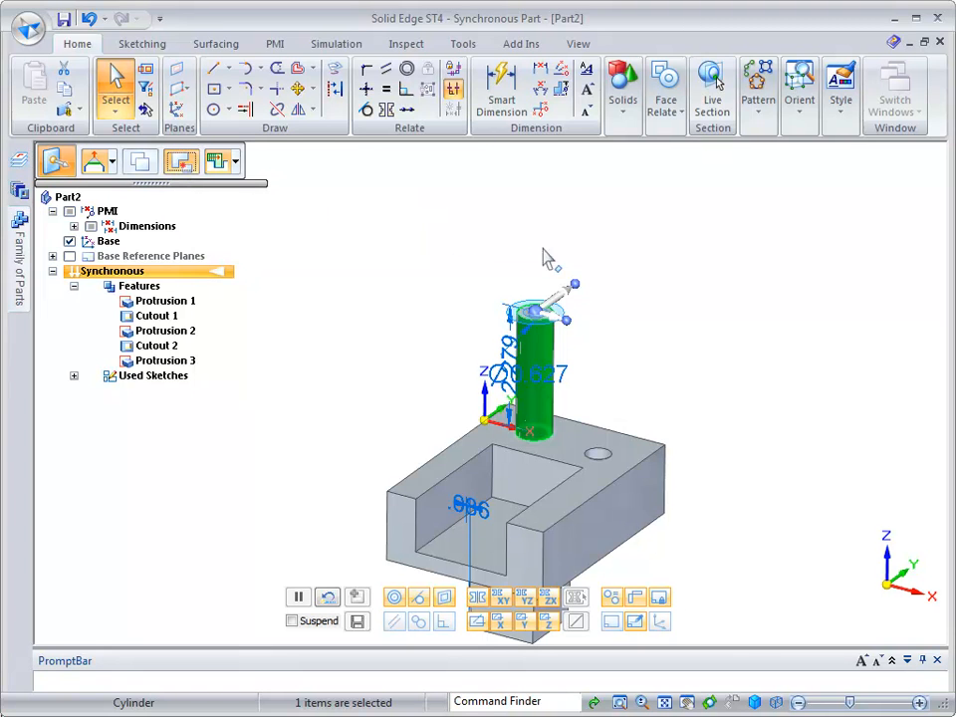
{"action": "middle_click_drag", "start_coordinate": [545, 250], "coordinate": [577, 279]}
{"action": "left_click", "coordinate": [533, 336]}
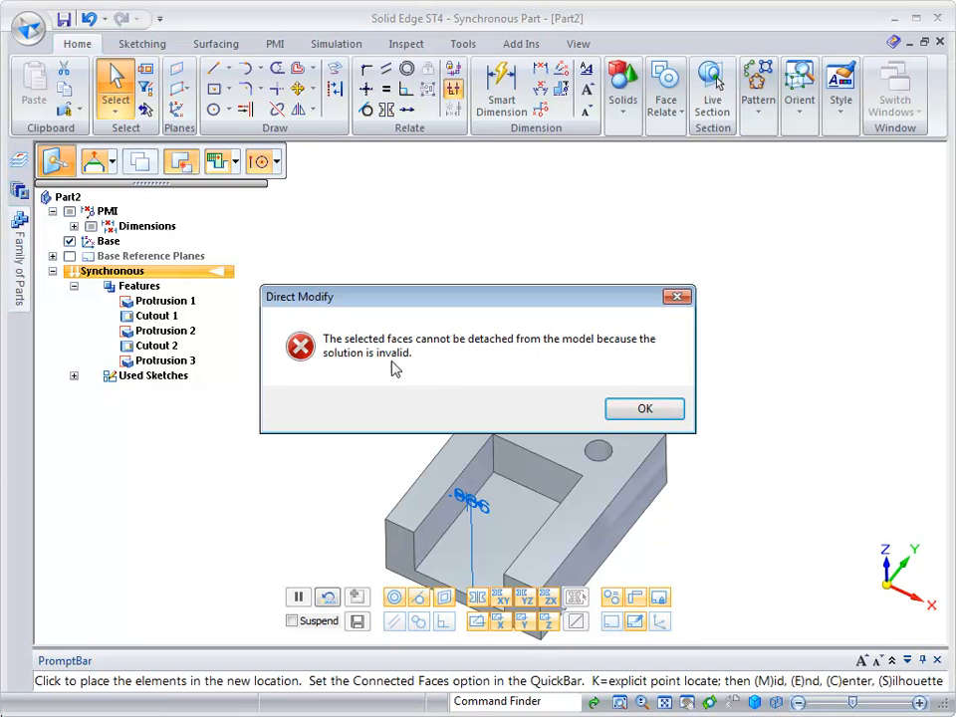
{"action": "left_click", "coordinate": [657, 414]}
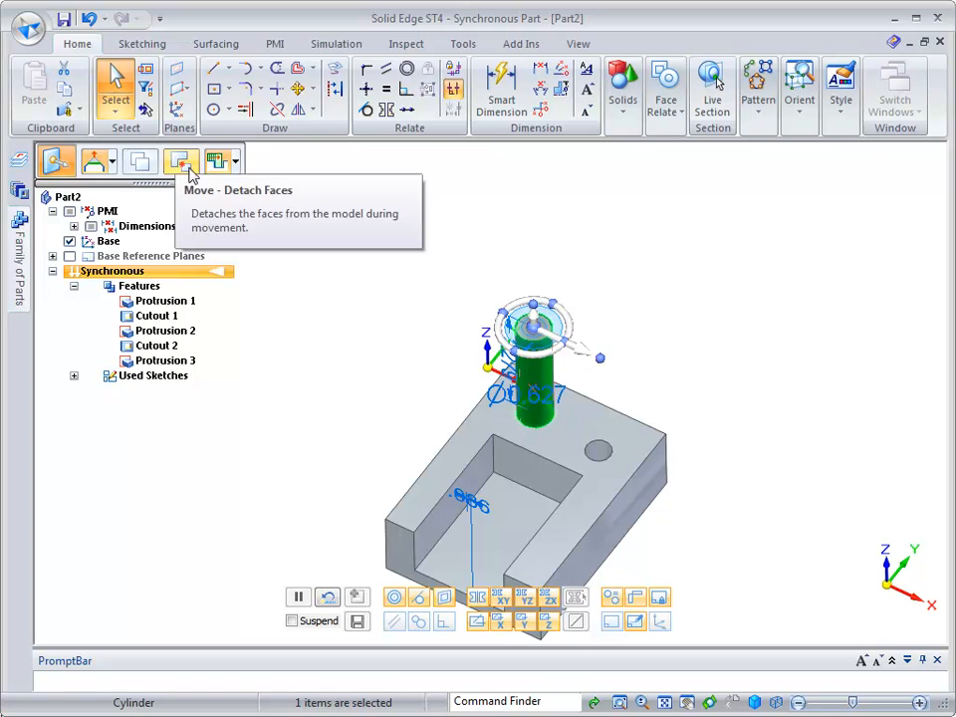
{"action": "left_click", "coordinate": [358, 194]}
{"action": "left_click", "coordinate": [536, 411]}
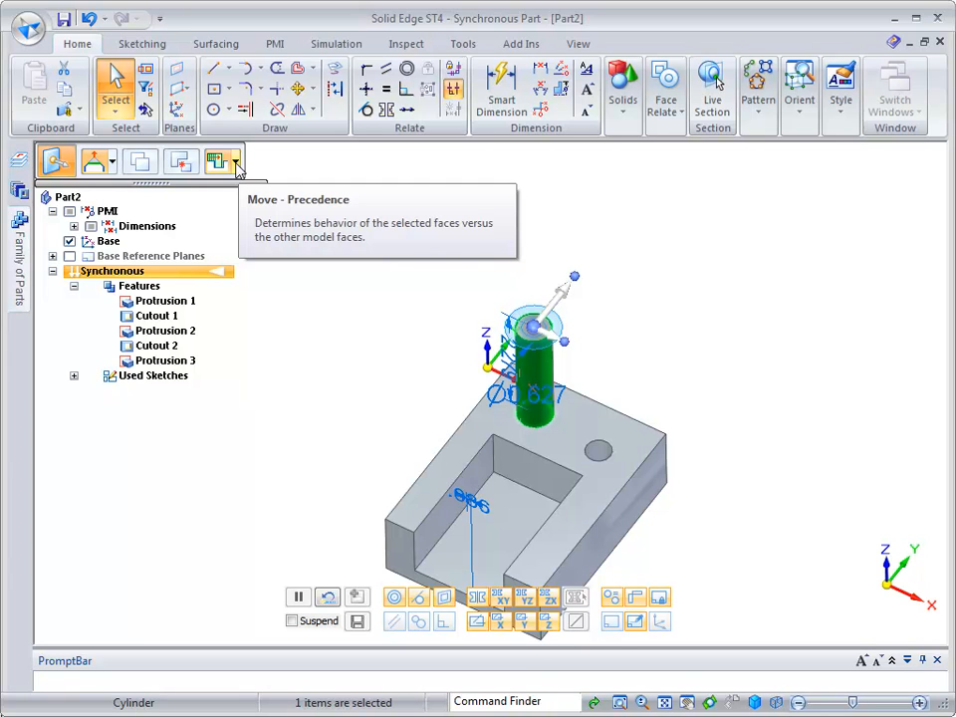
{"action": "left_click", "coordinate": [236, 166]}
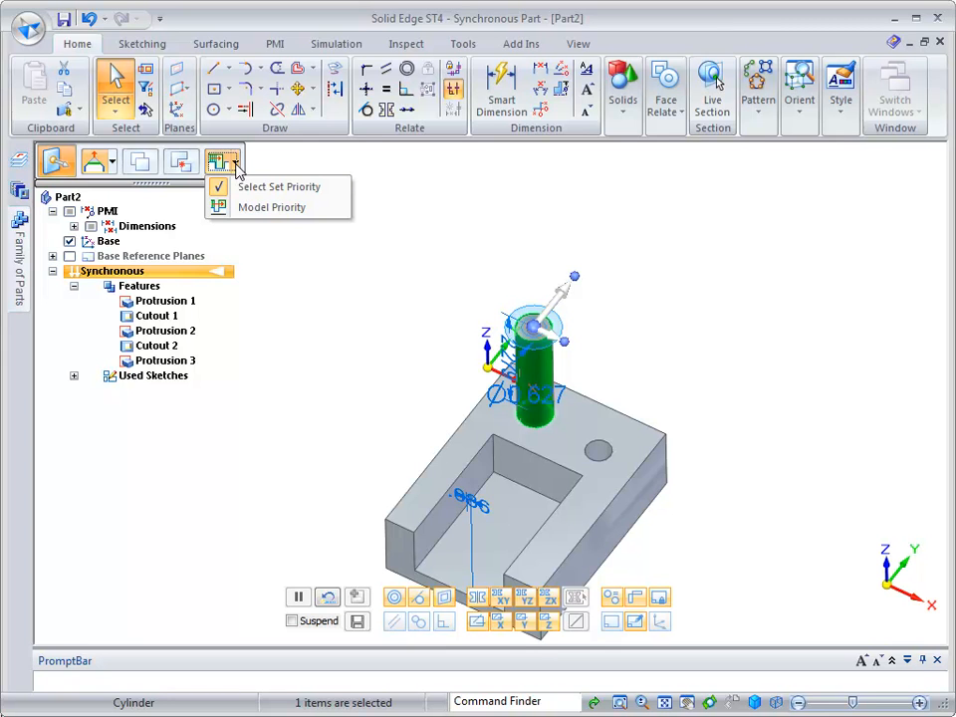
{"action": "left_click", "coordinate": [354, 291]}
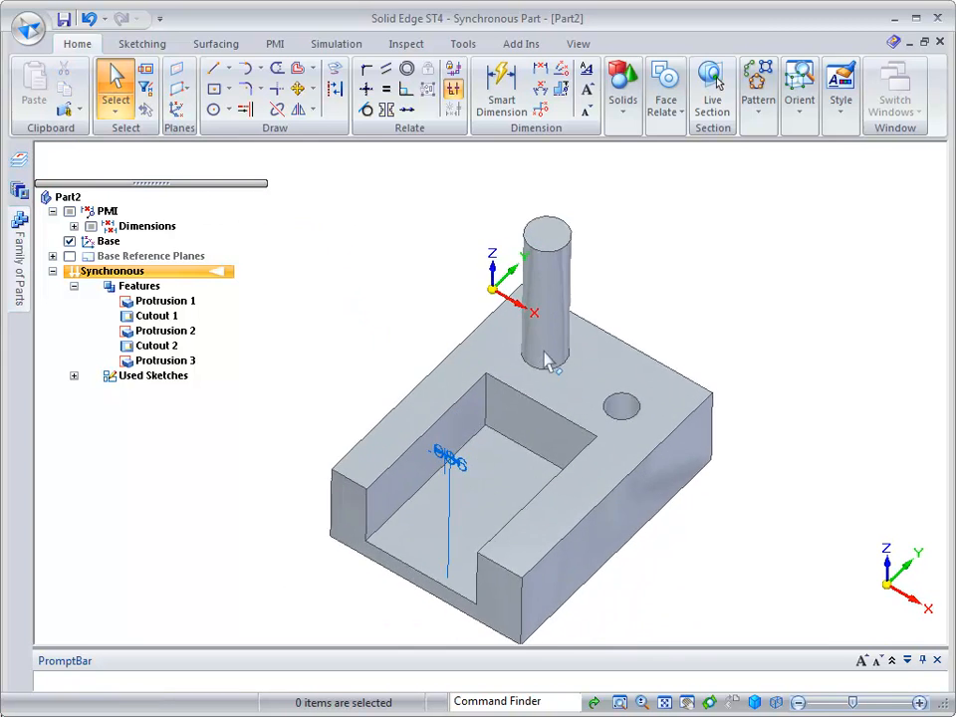
Move the round post about 1 in toward the hole, across the cutout's edge, with Model Priority precedence and deselect it
{"action": "left_click", "coordinate": [550, 361]}
{"action": "left_click", "coordinate": [521, 190]}
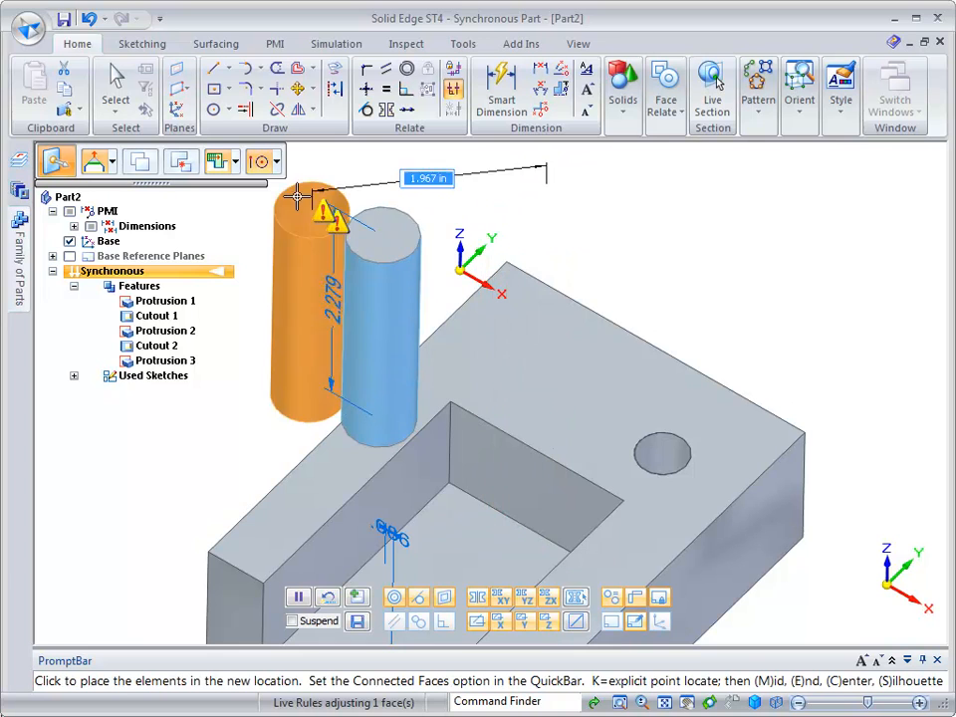
{"action": "left_click", "coordinate": [235, 163]}
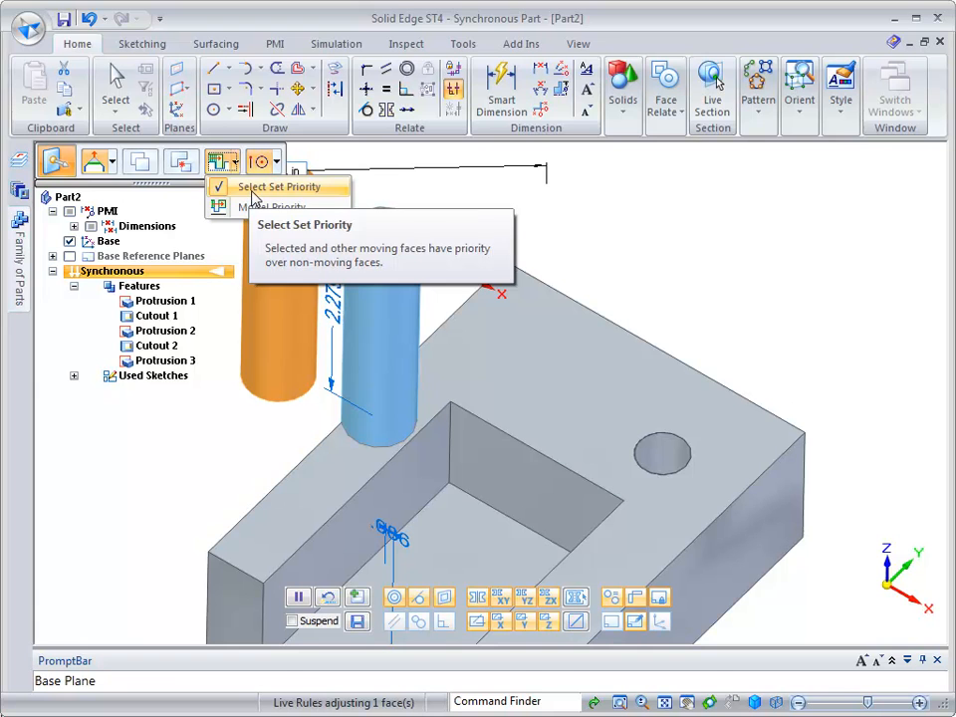
{"action": "left_click", "coordinate": [257, 206]}
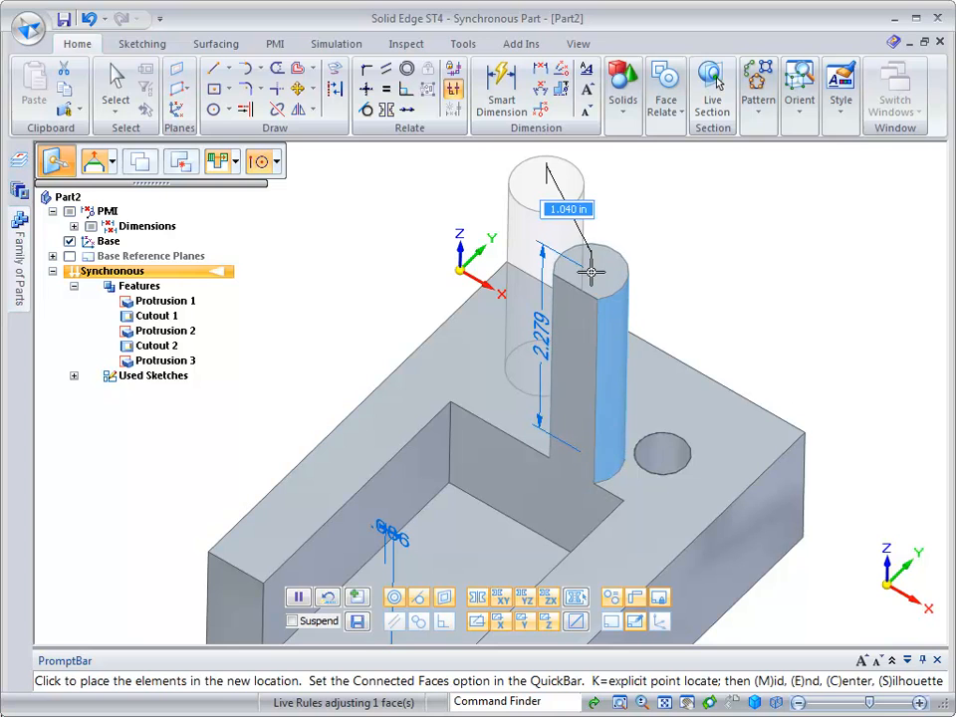
{"action": "left_click", "coordinate": [588, 256]}
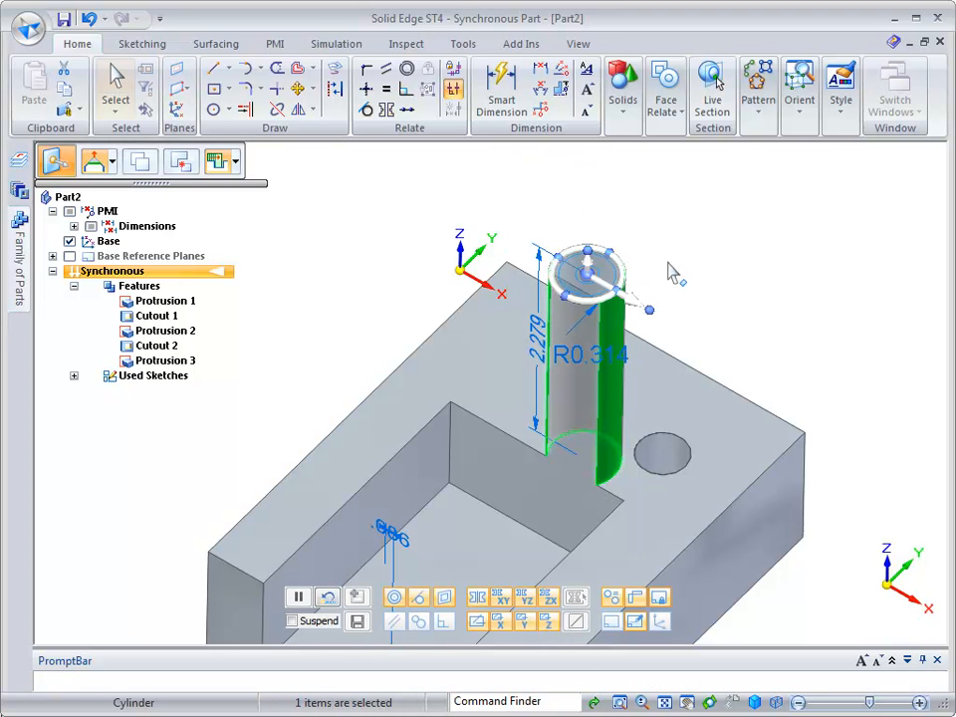
{"action": "left_click", "coordinate": [725, 278]}
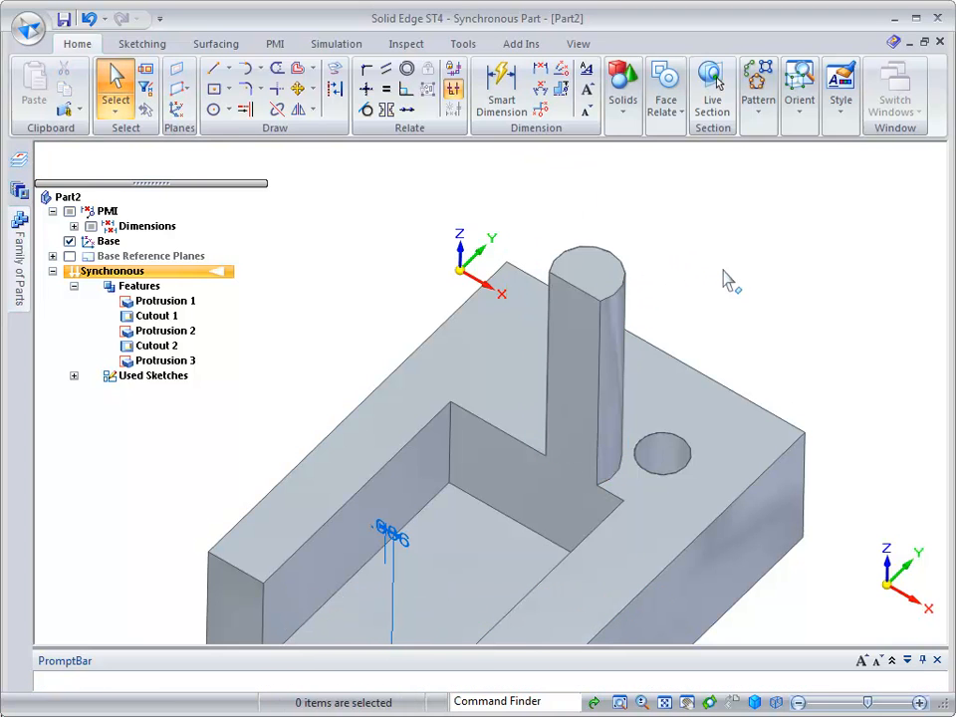
Select the trimmed post's top face and turn on the Detach Faces option for its move
{"action": "left_click", "coordinate": [583, 262]}
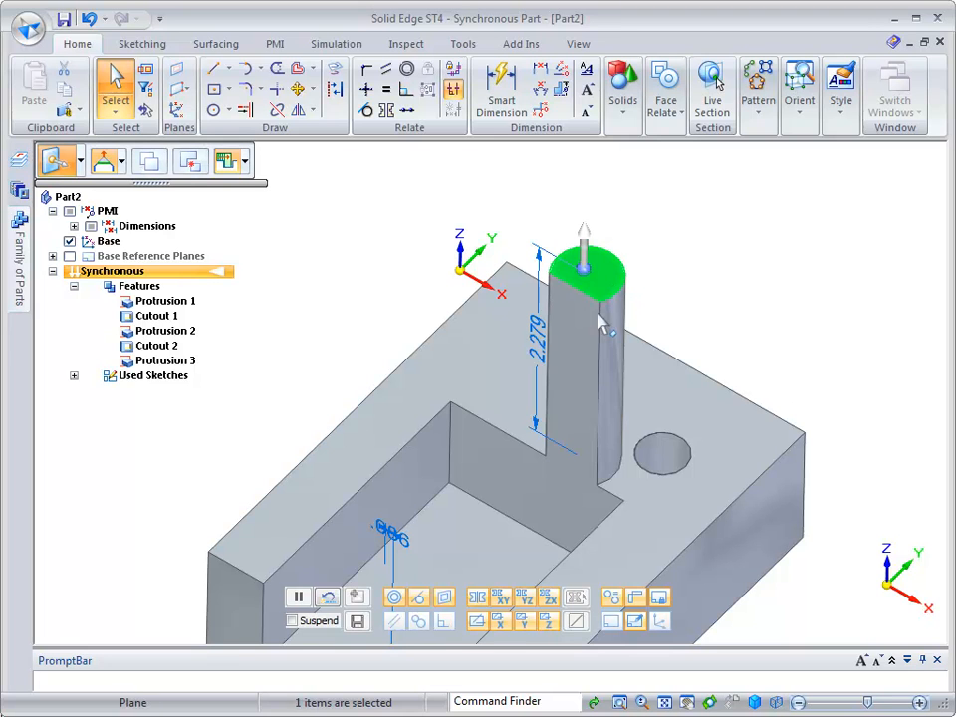
{"action": "left_click", "coordinate": [189, 163]}
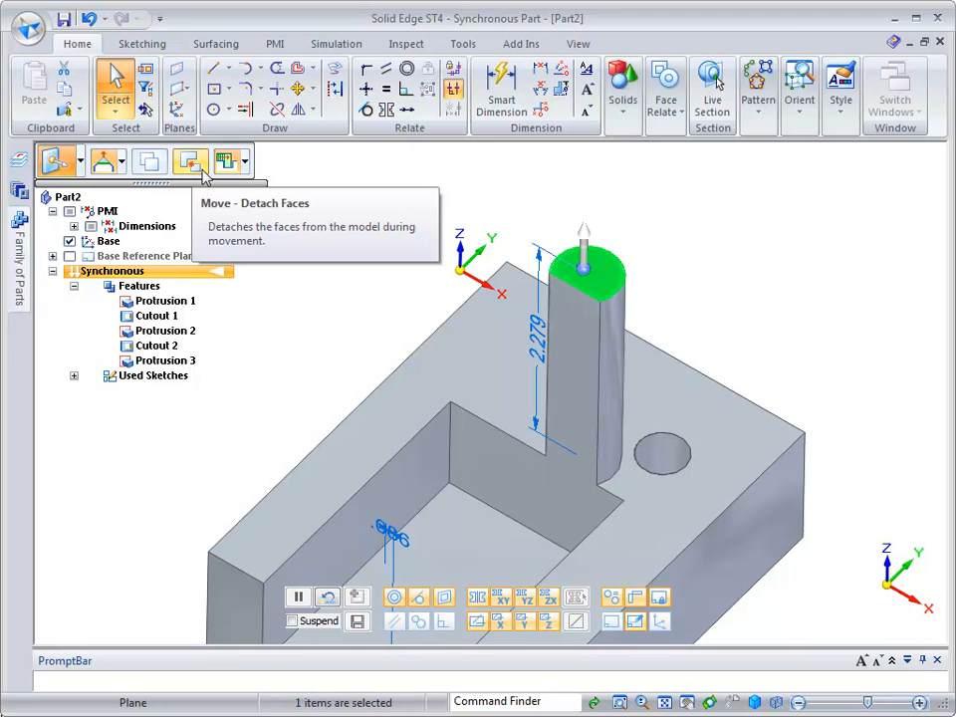